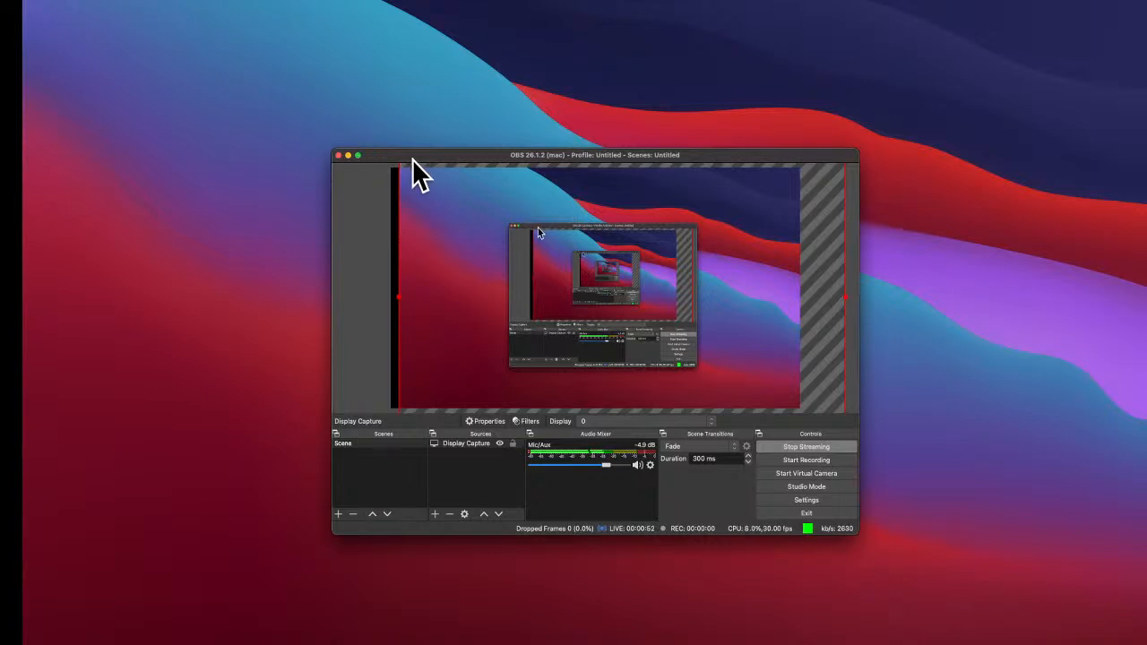
Move the OBS window aside, minimize it, and switch to the Namecheap domain details tab.
drag(413, 158, 478, 143)
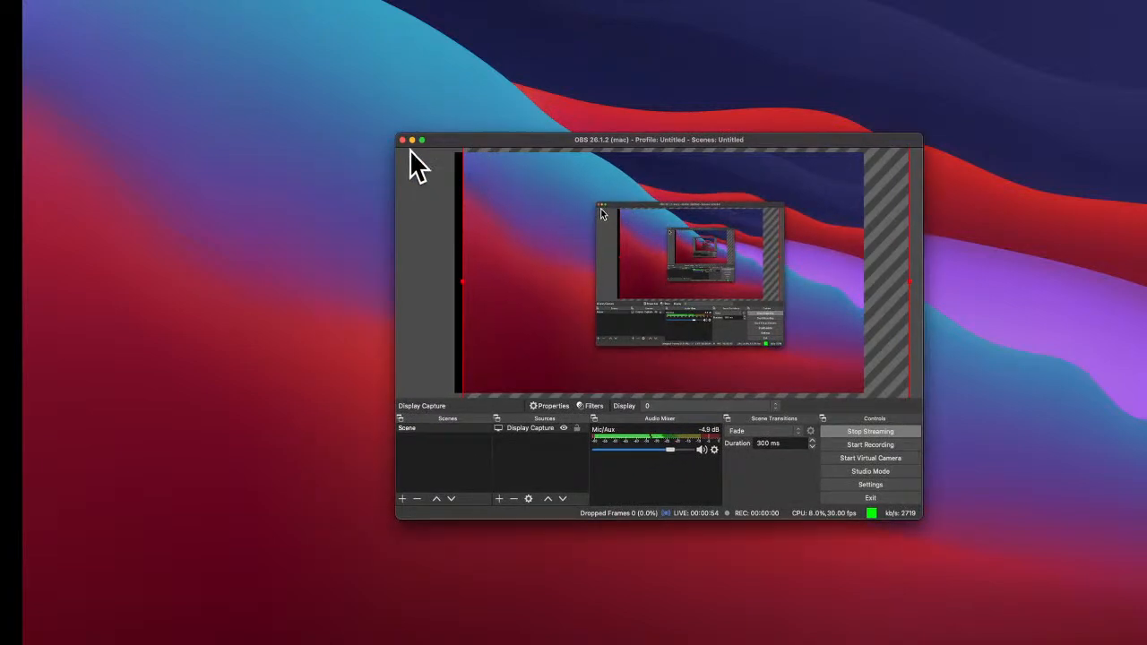
click(412, 141)
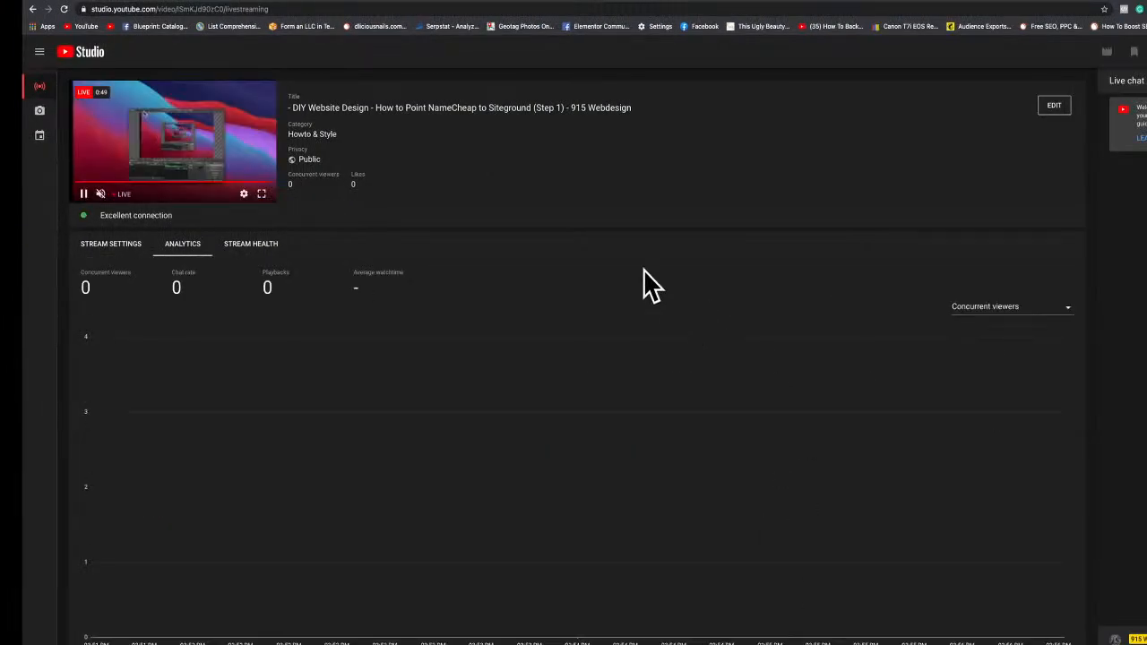
click(208, 0)
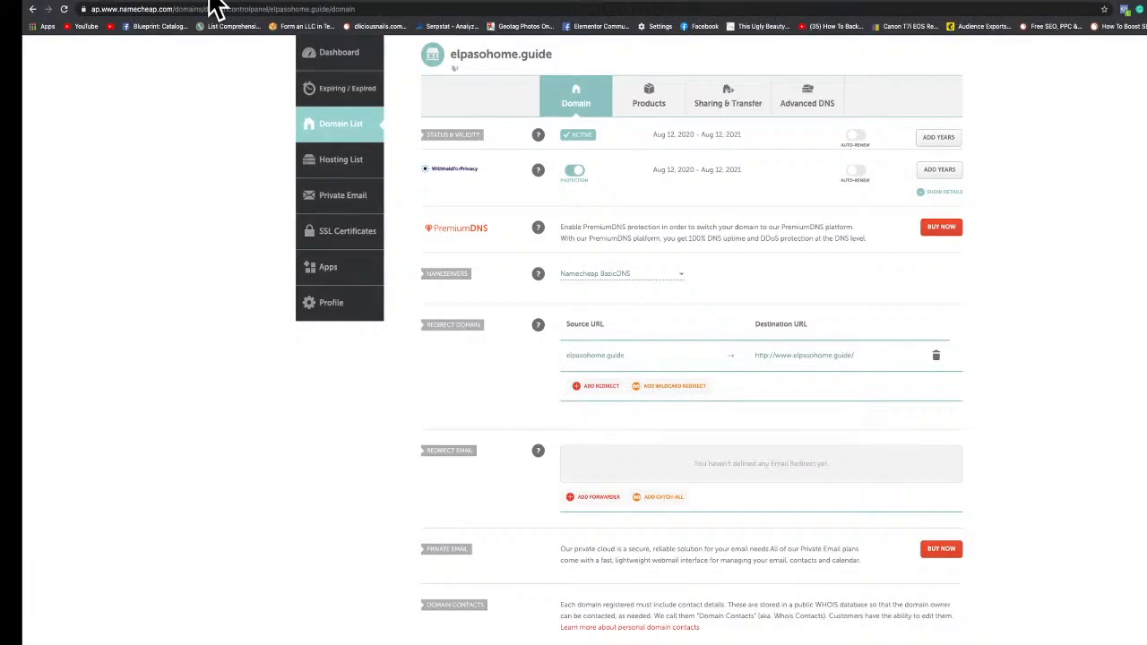
Return to the Namecheap homepage.
scroll(265, 202, up, 2)
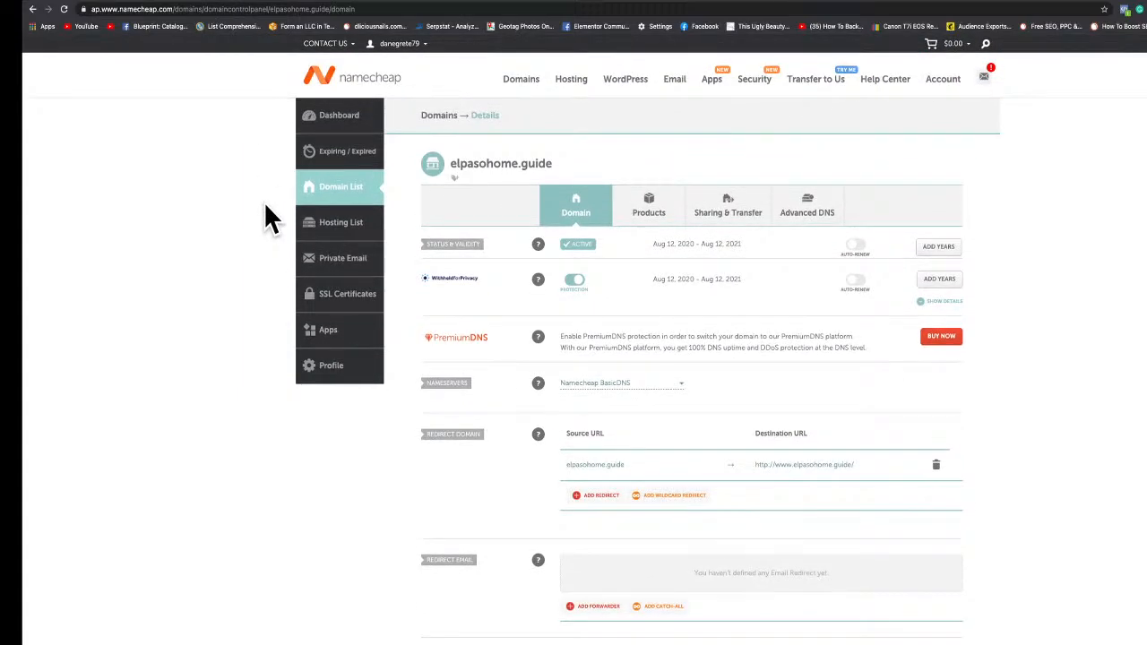
mouse_move(523, 85)
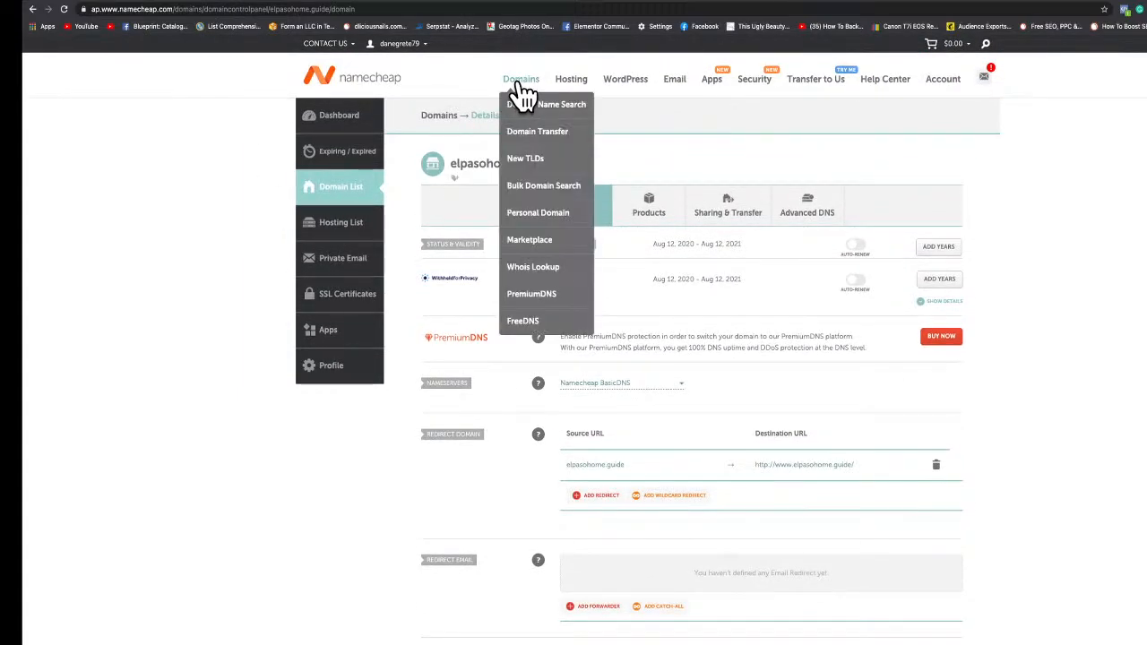
click(386, 86)
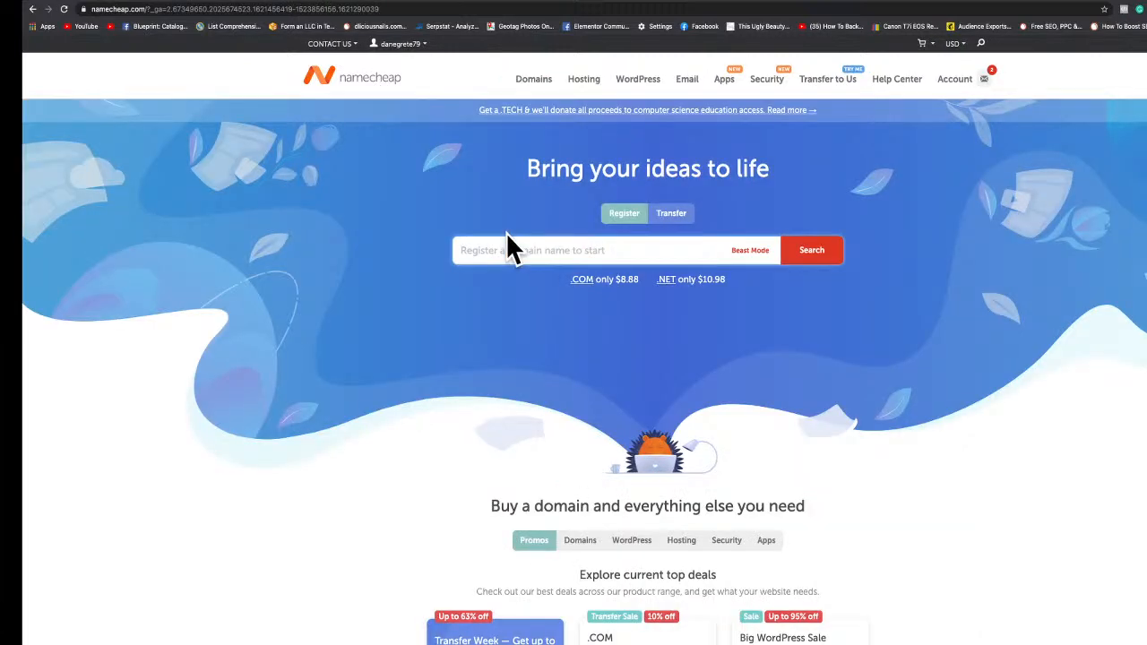
Search for the domain name elpasosolarenergy.
click(492, 248)
text(elpasosolarenergy)
key(Return)
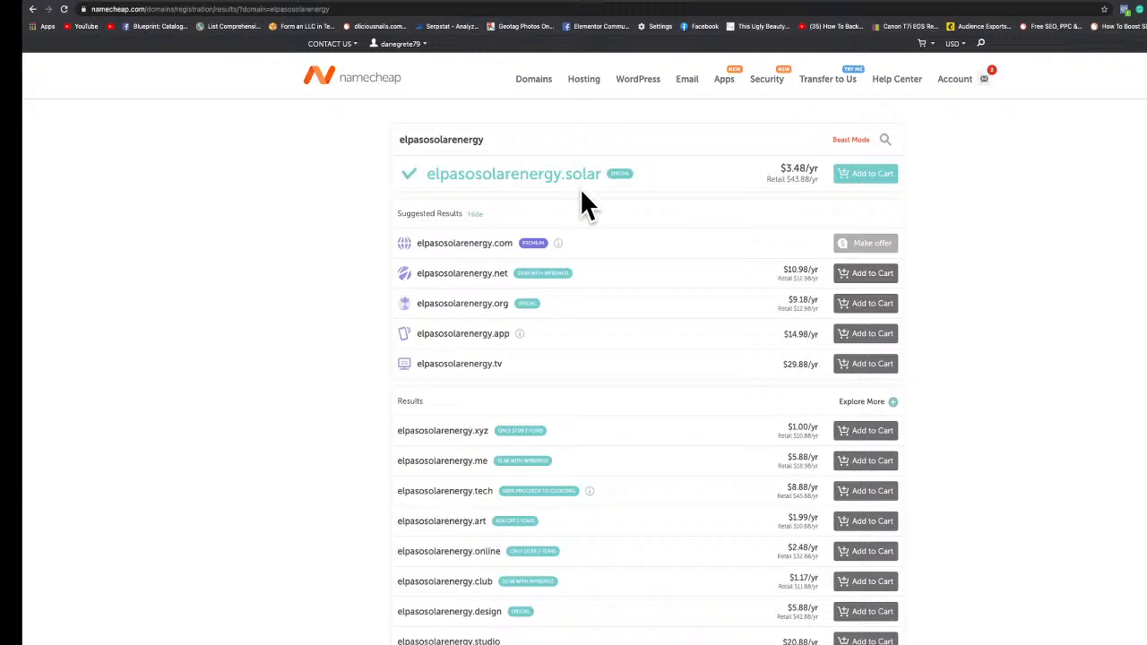
Review the domain search results and go back to the homepage.
scroll(503, 229, down, 1)
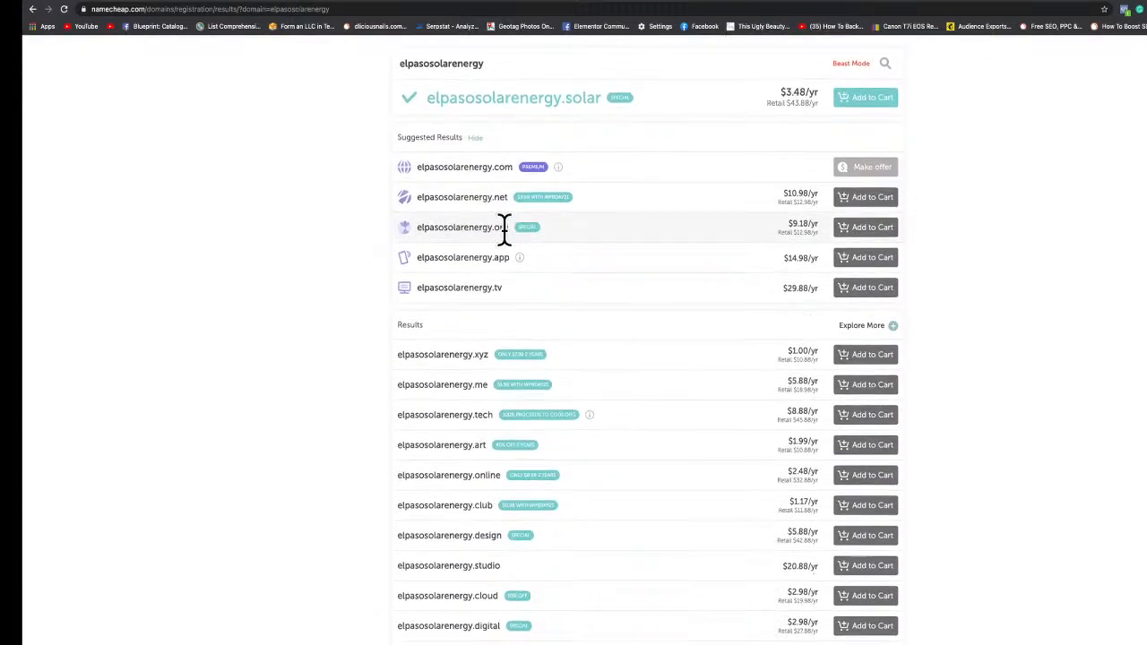
scroll(503, 234, up, 1)
click(32, 9)
click(529, 250)
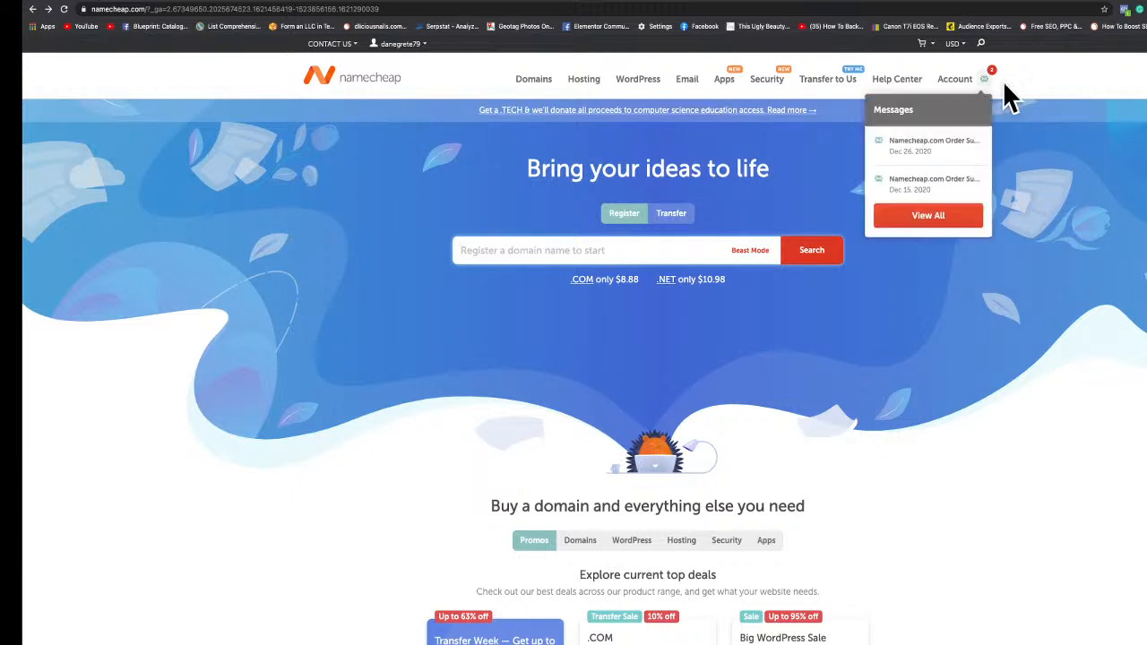
Open the account dashboard and manage the domain elpasohome.guide.
mouse_move(950, 86)
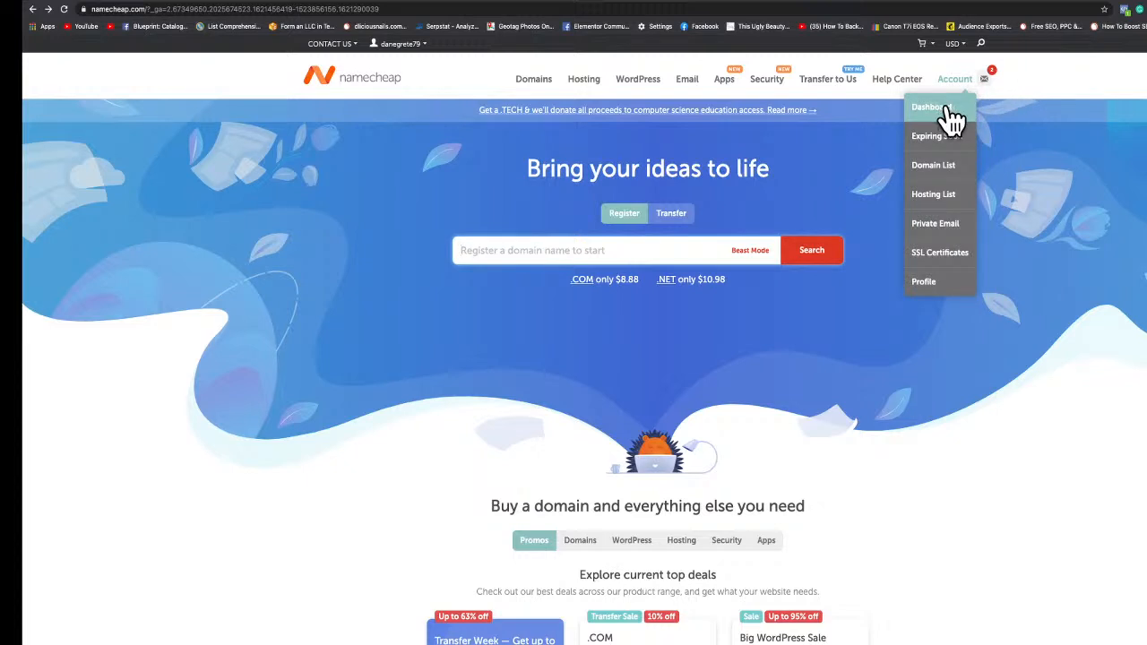
click(948, 109)
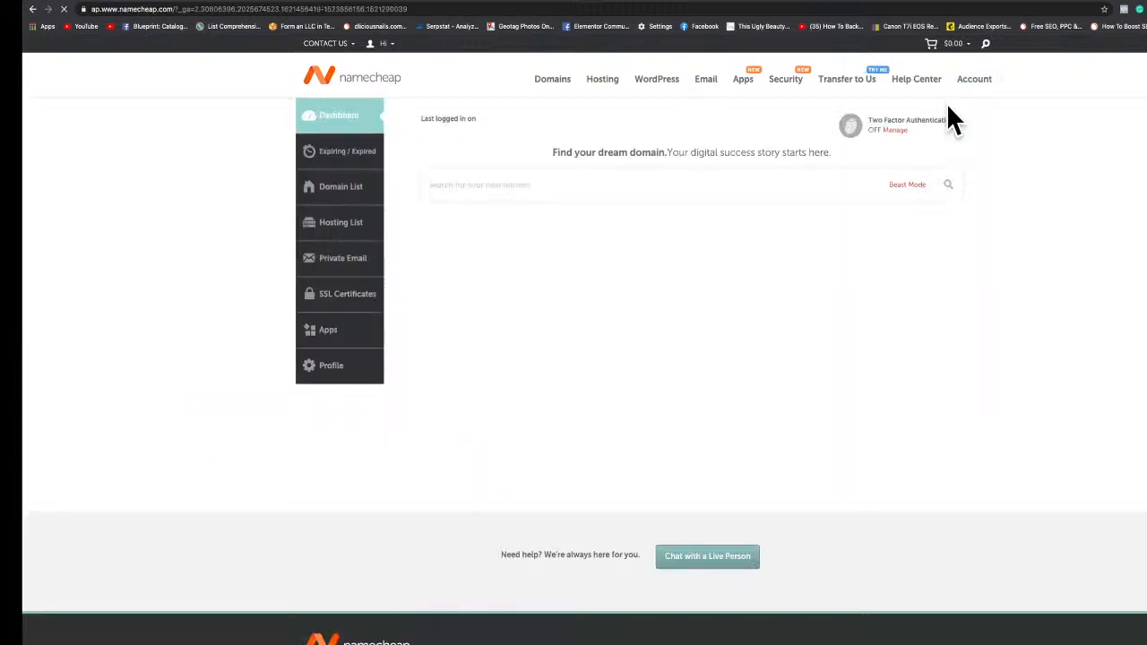
scroll(832, 163, down, 5)
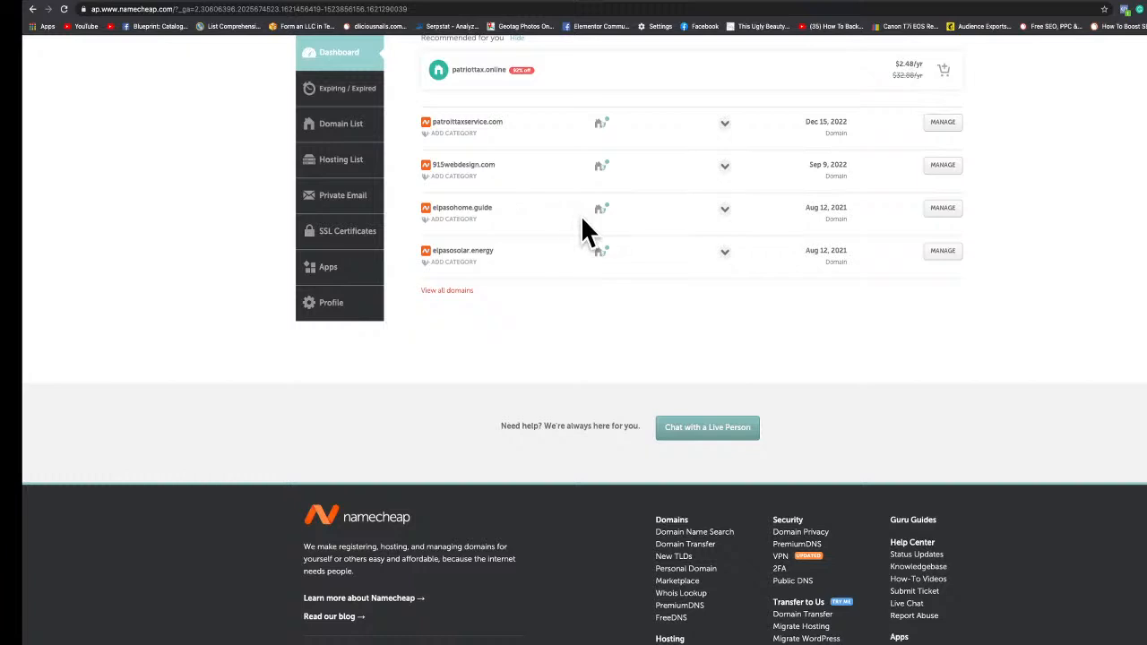
click(942, 220)
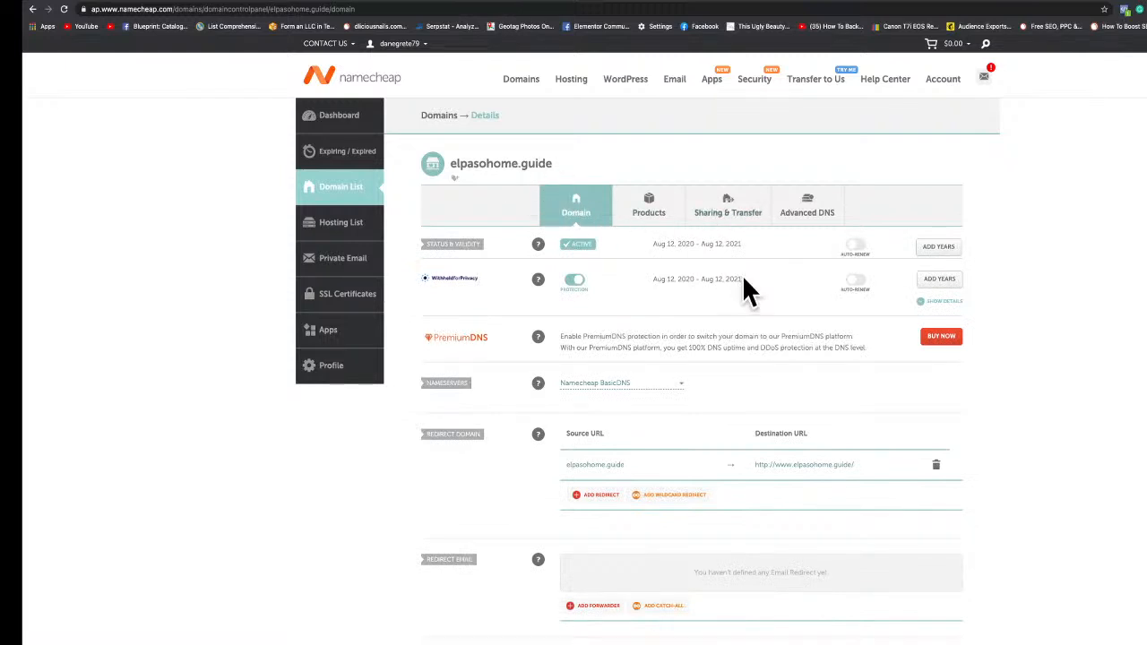
Switch the nameservers of elpasohome.guide to Custom DNS.
scroll(740, 276, down, 2)
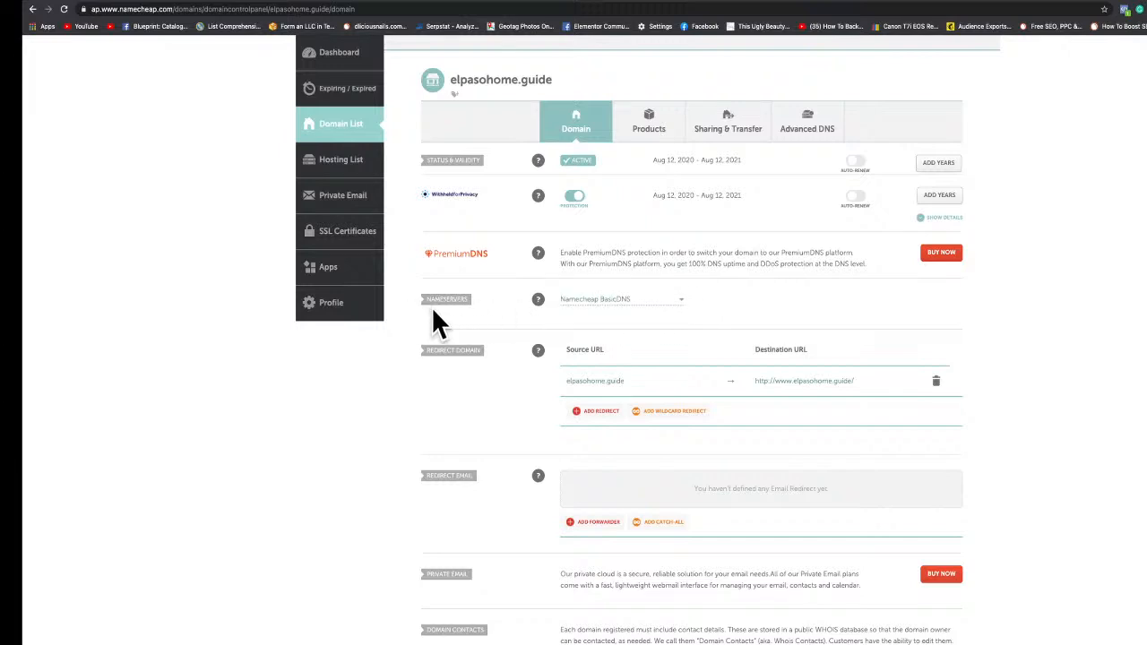
click(659, 302)
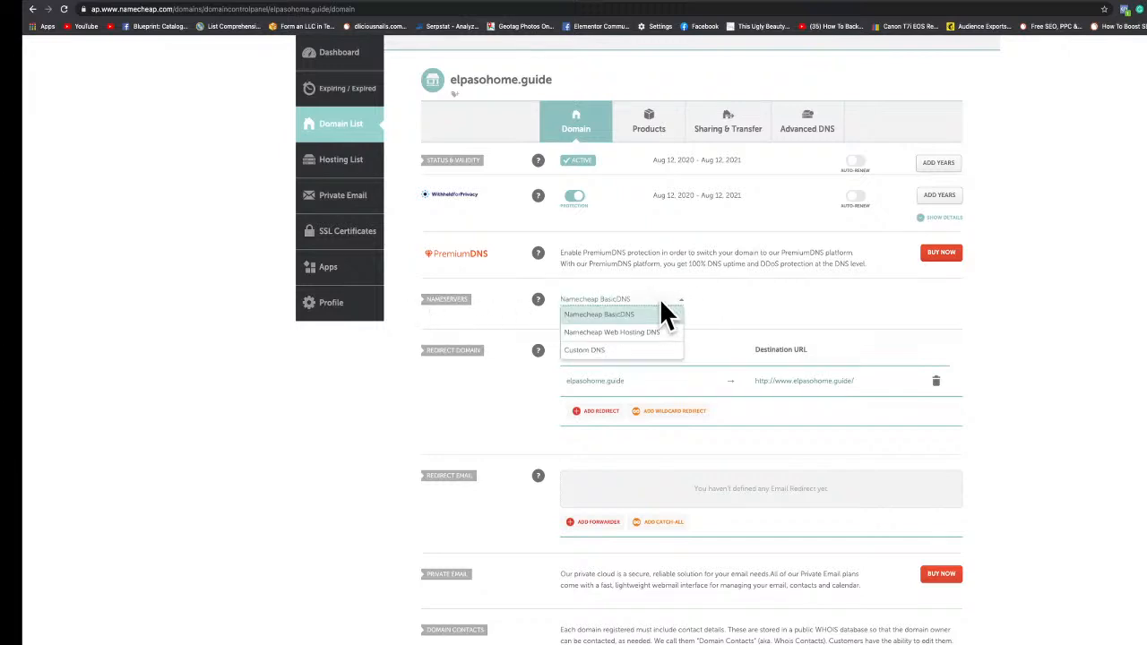
click(626, 351)
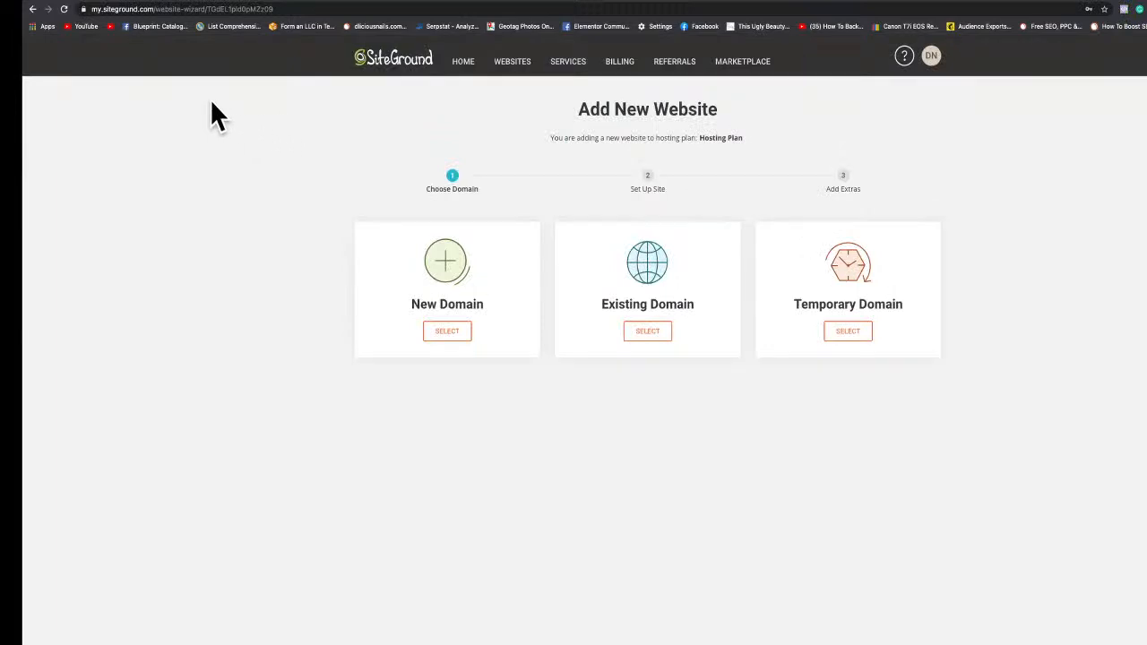
In SiteGround, start adding a new website using the Existing Domain option.
click(378, 66)
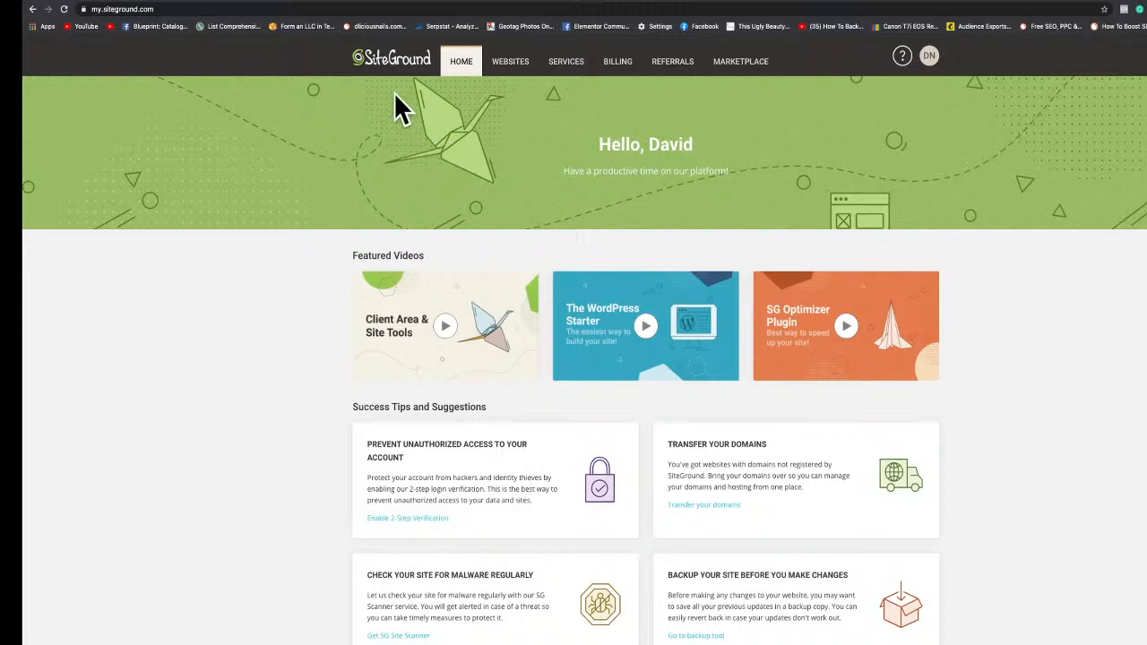
click(513, 74)
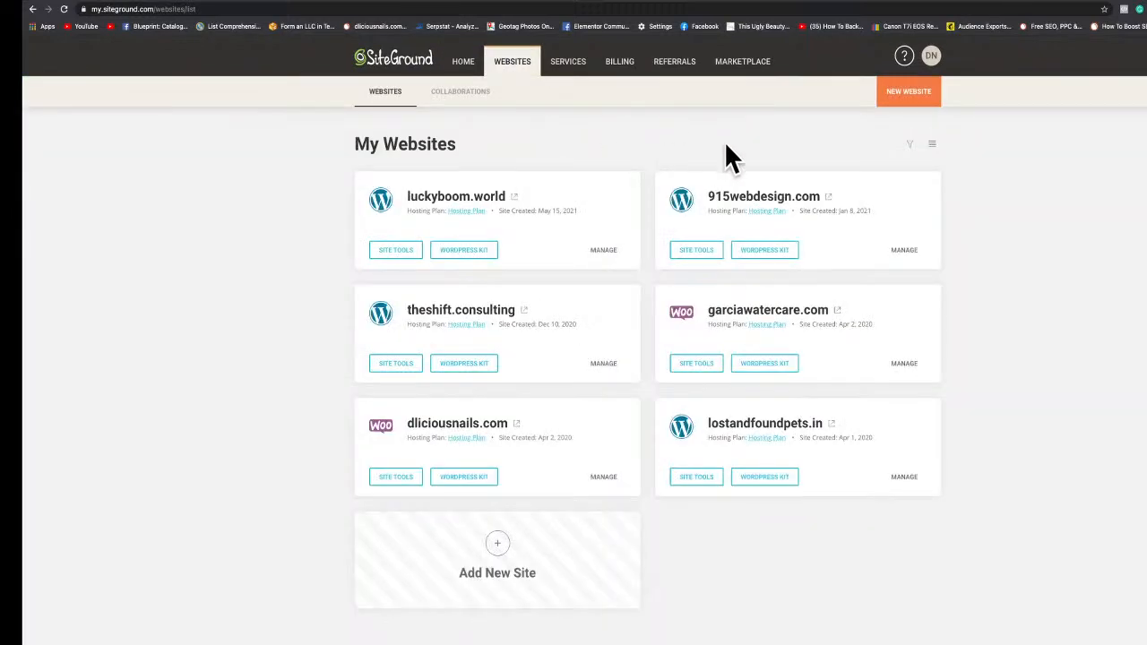
click(914, 112)
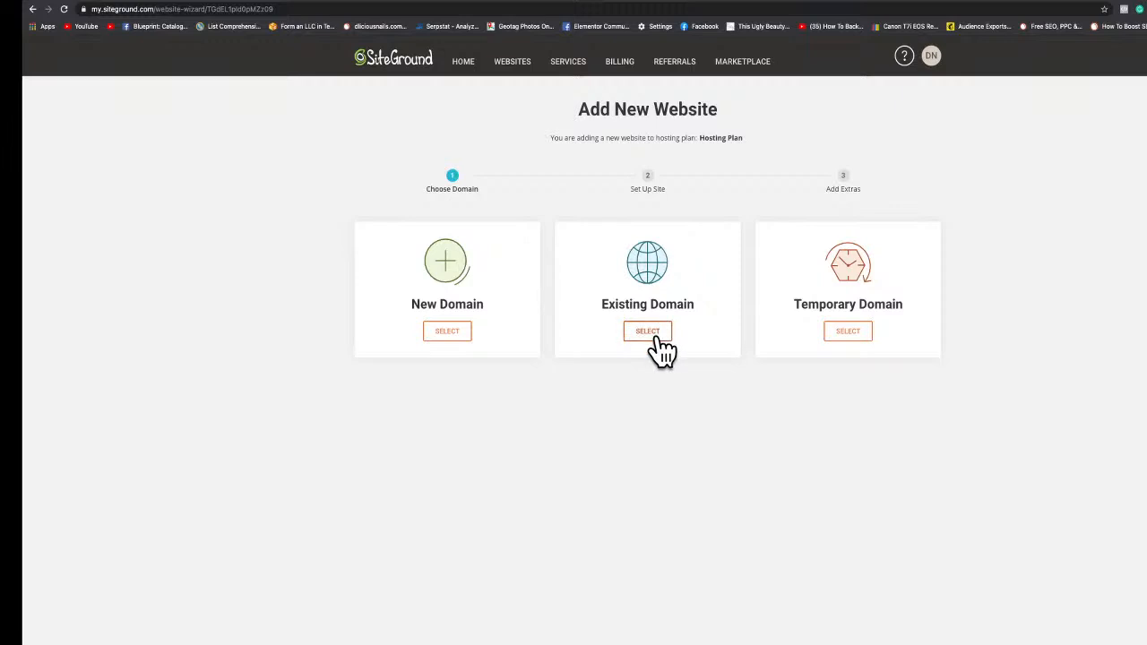
click(653, 339)
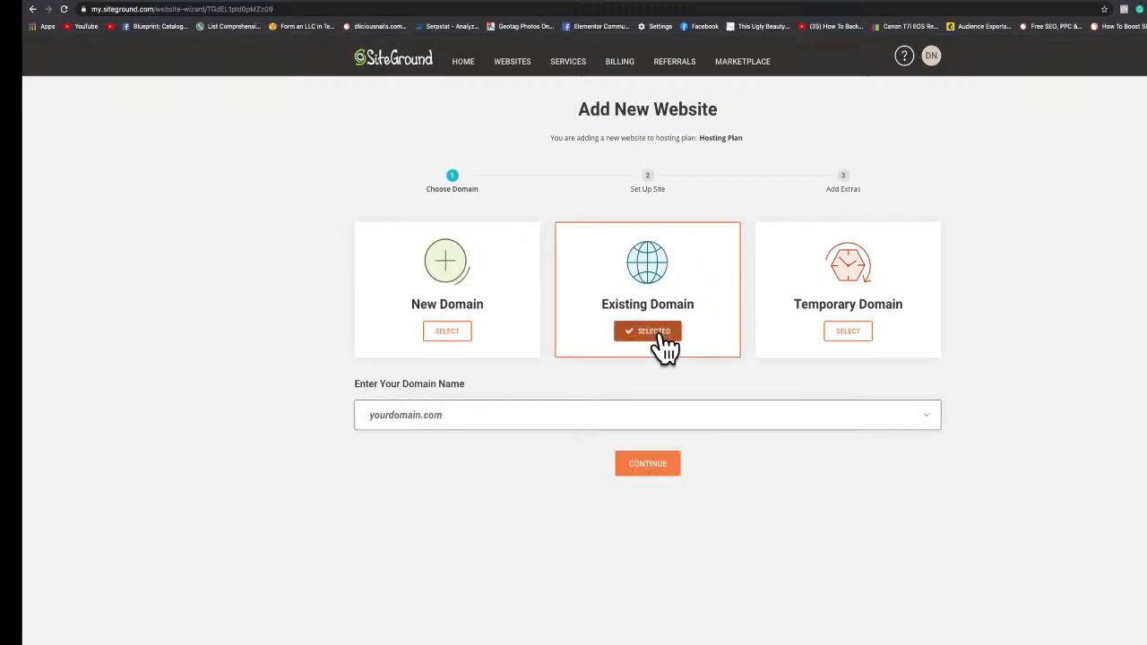
Enter elpasohome.guide as the existing domain and continue past the notice.
click(471, 415)
text(elpaso)
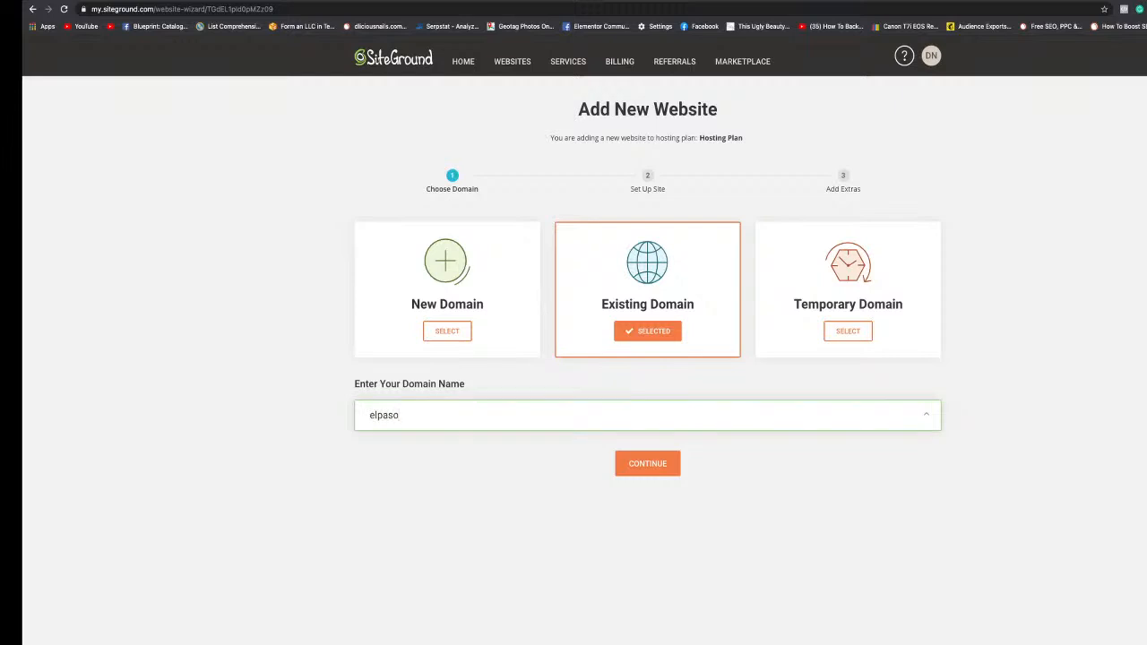
text(home.guide)
click(647, 470)
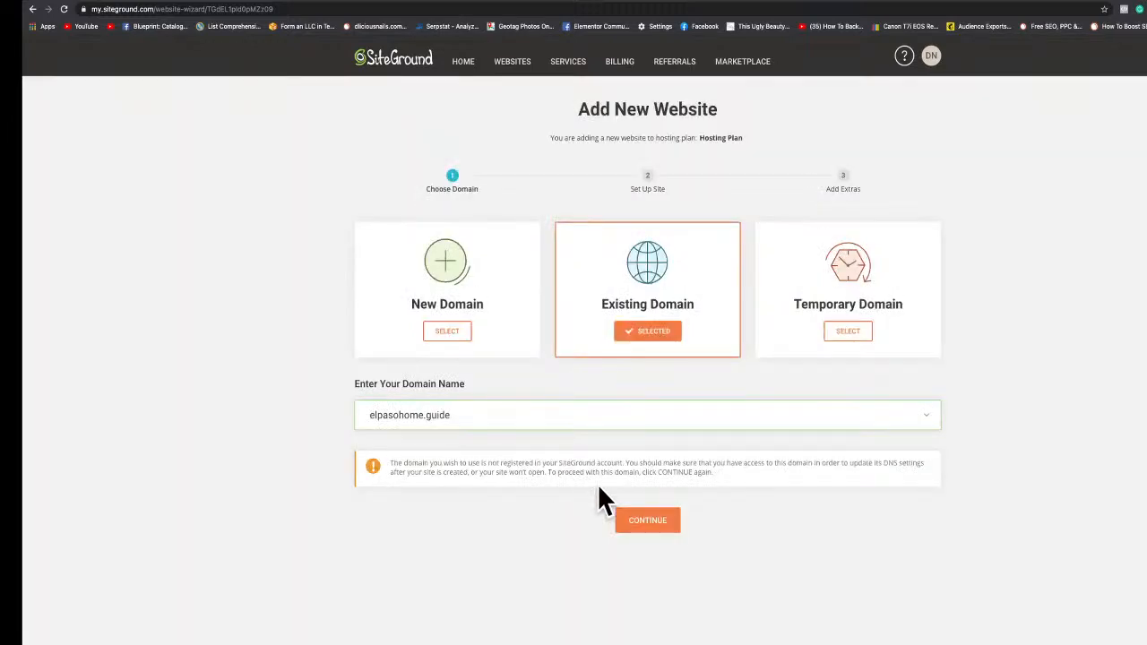
click(654, 527)
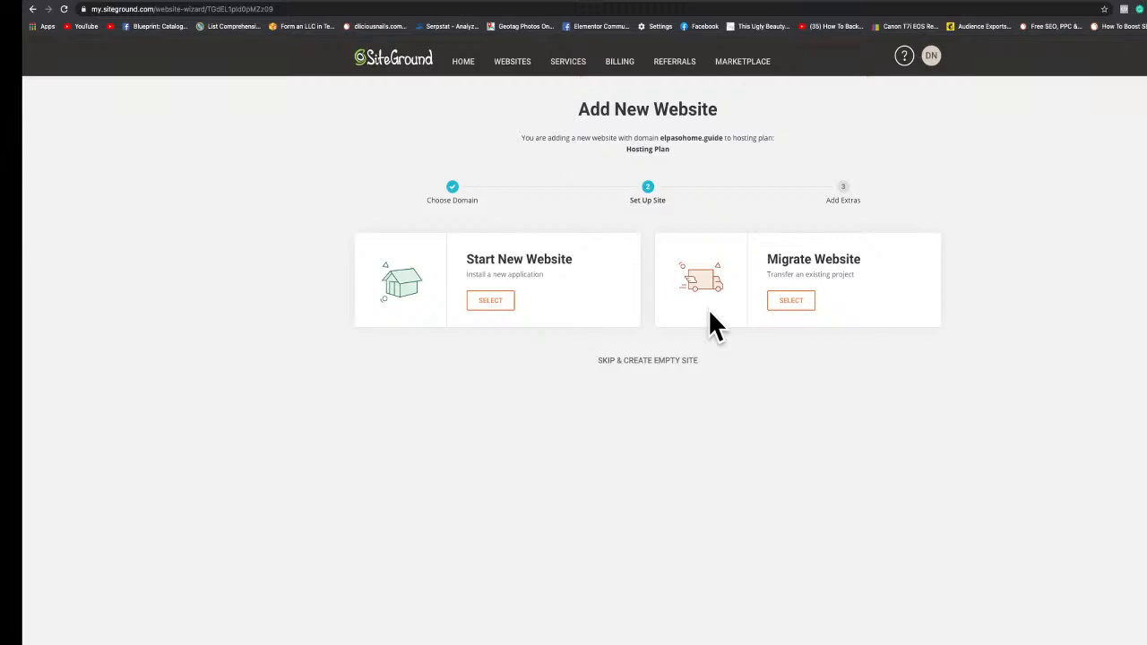
Choose to start a new website with the WordPress application.
click(493, 304)
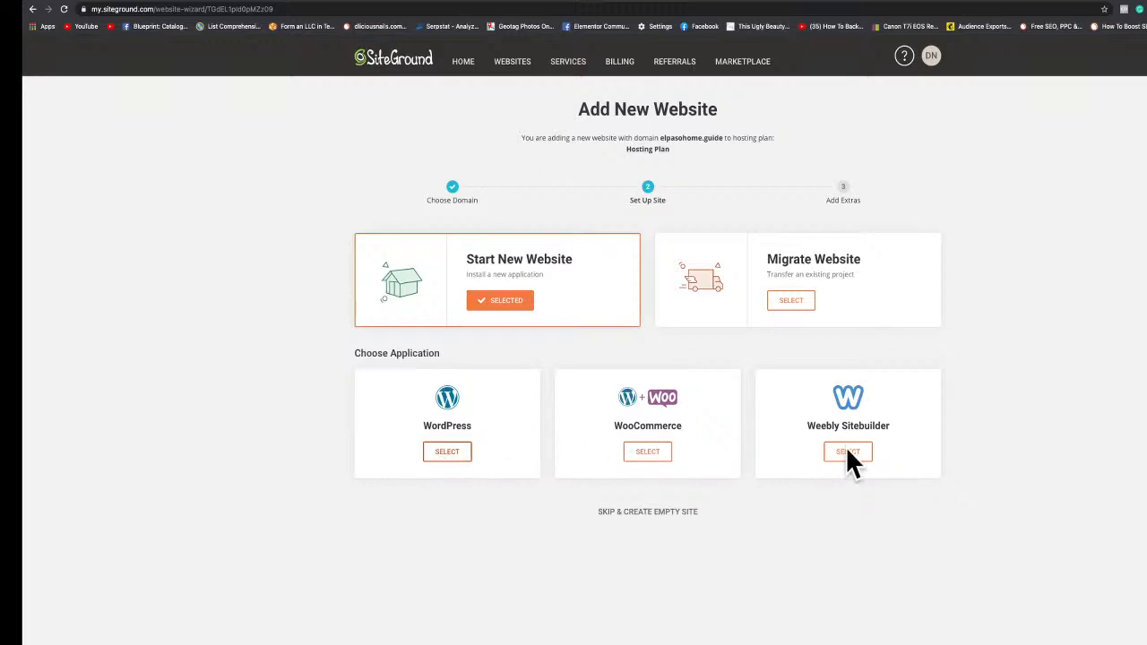
click(445, 452)
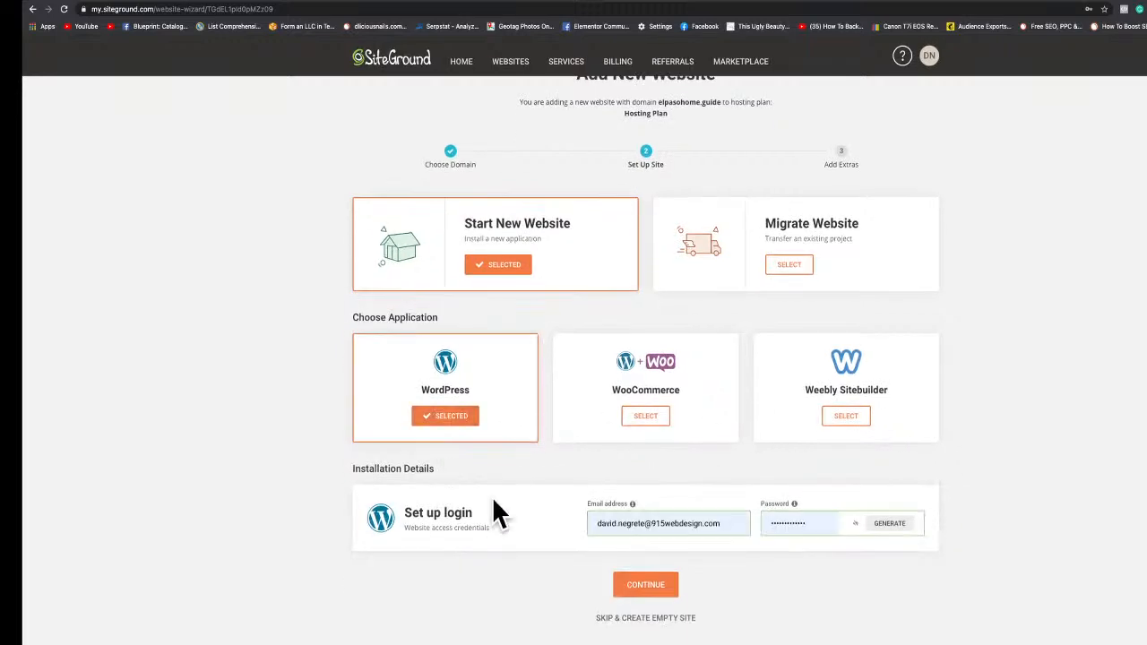
click(647, 524)
click(469, 526)
Replace the login e-mail address with a new address on the site's own domain.
drag(723, 525, 553, 522)
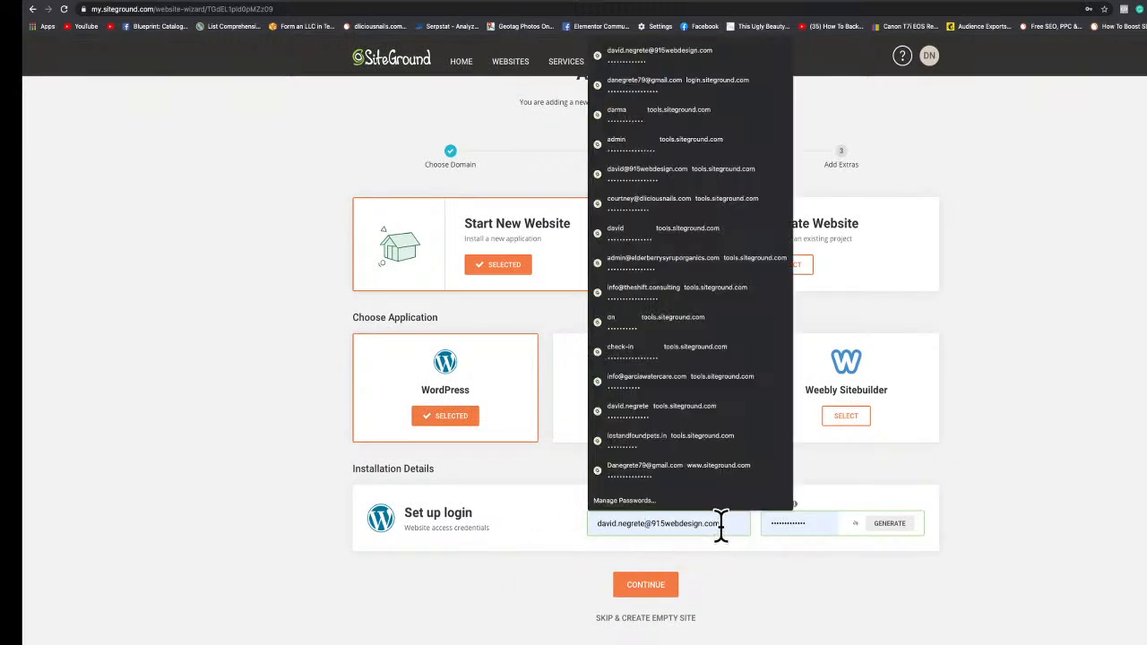
key(BackSpace)
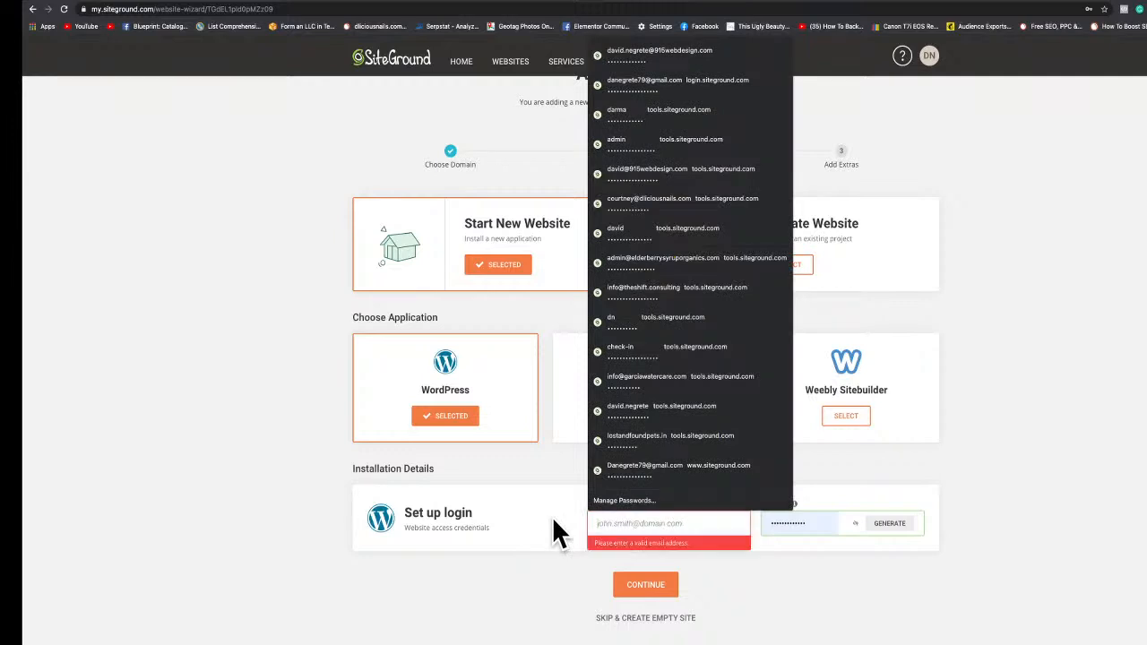
click(518, 513)
click(618, 520)
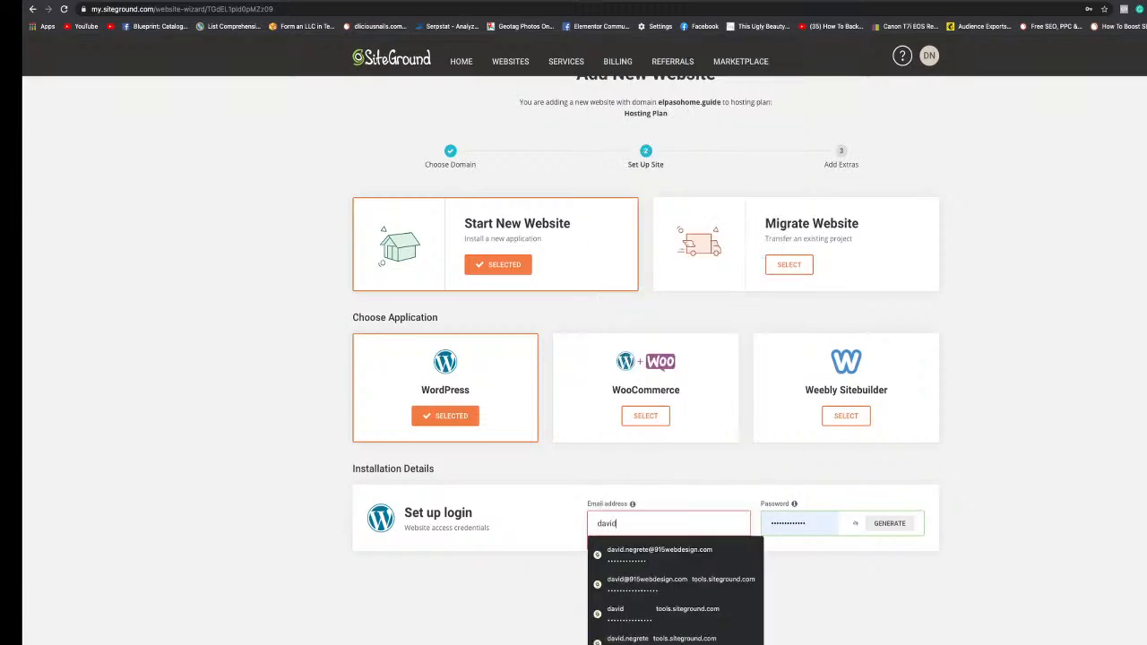
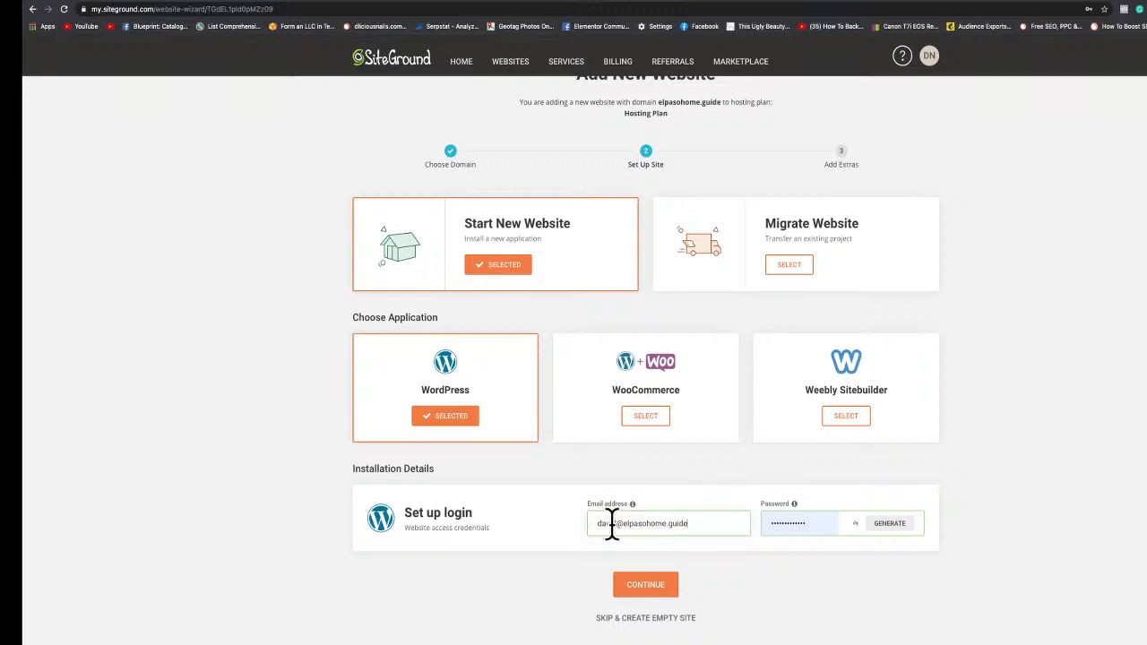
Enter a new login password in the password field.
click(776, 524)
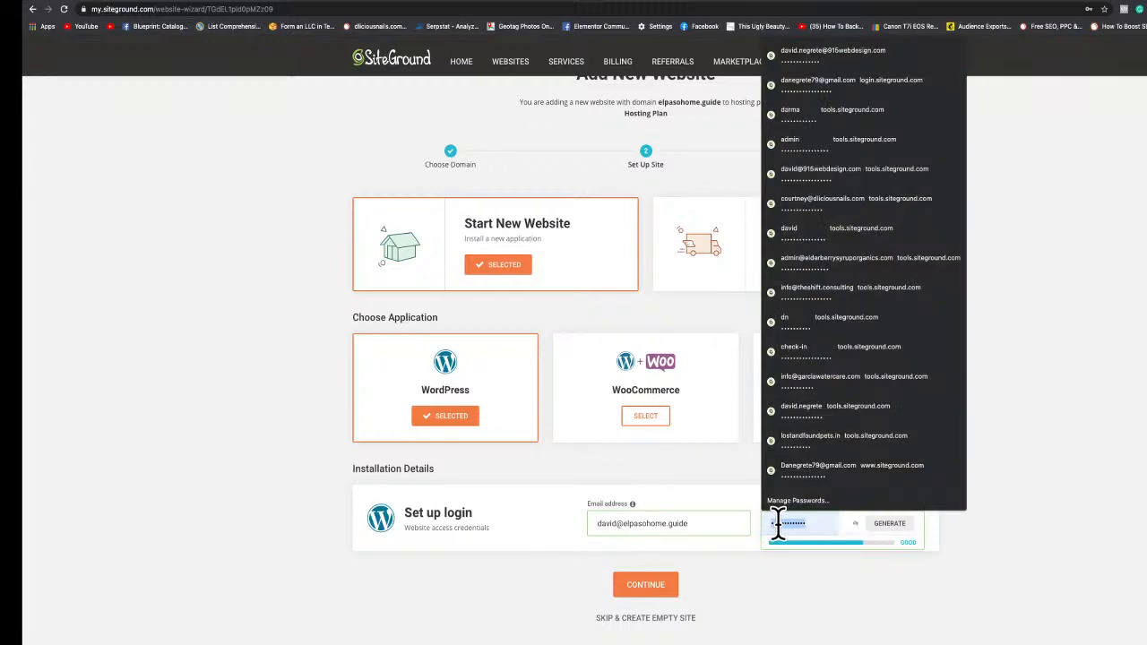
text(•)
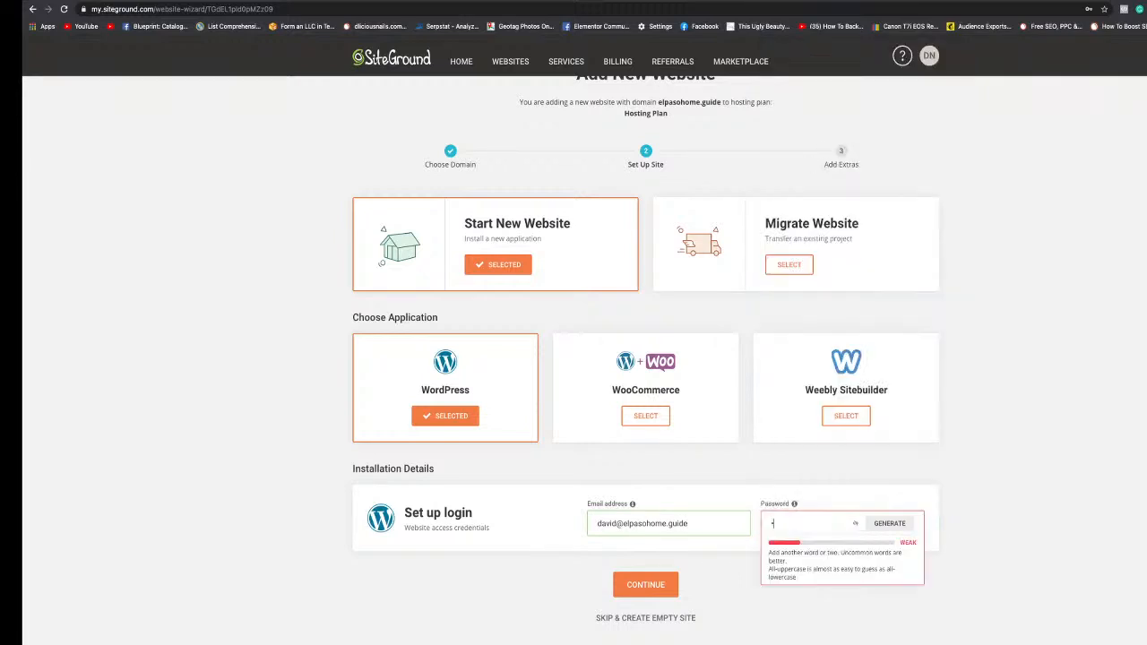
text(••••••••)
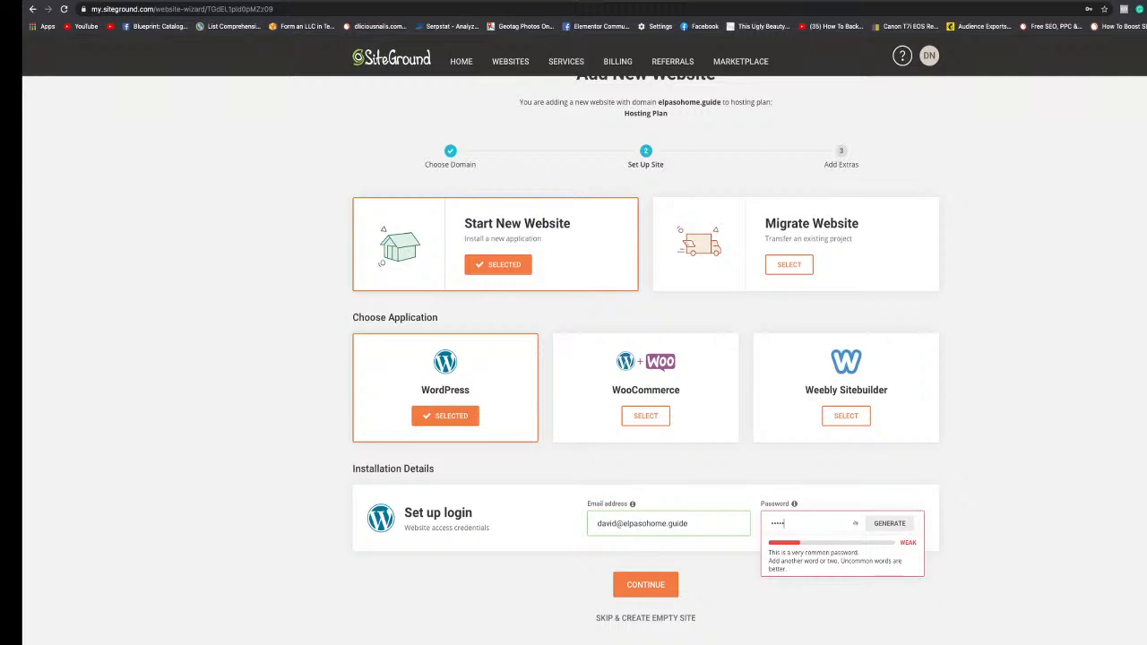
text(•••)
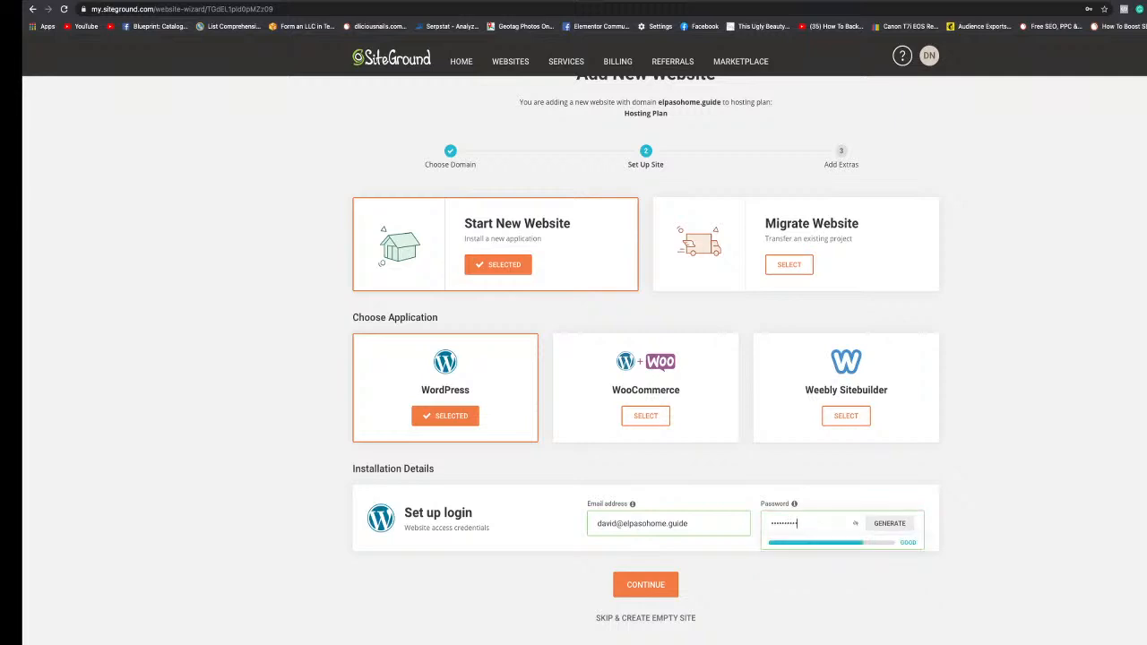
text(•••••)
Finish entering a stronger login password and continue to the extras stage.
click(640, 591)
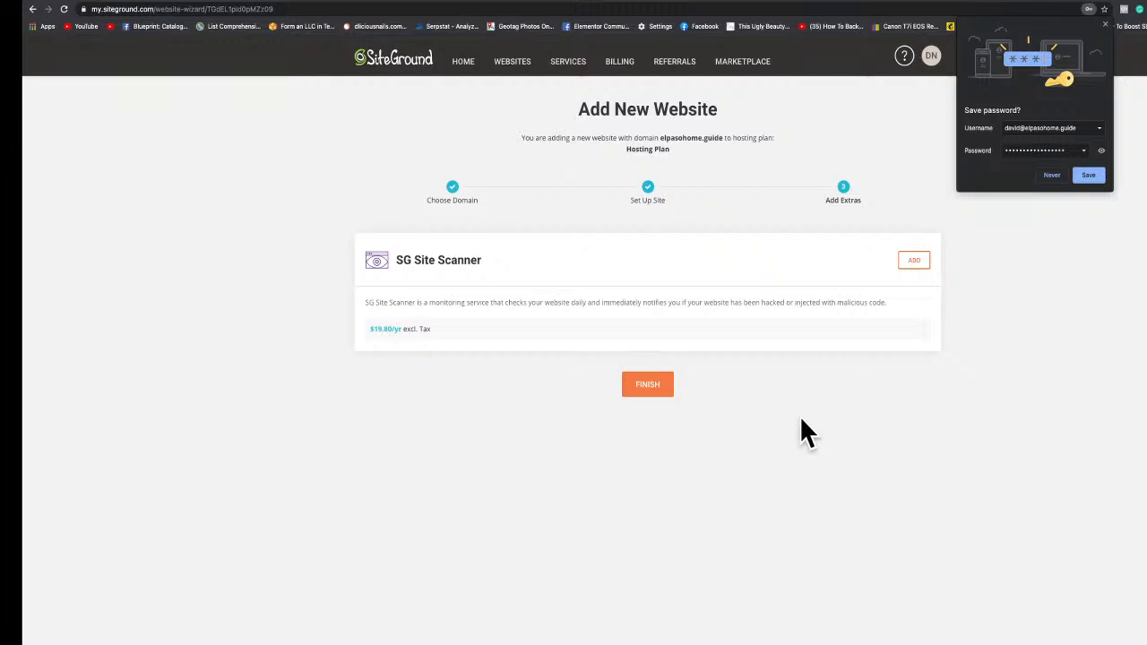
Save the login in the browser and finish creating the website without adding extras.
click(1092, 179)
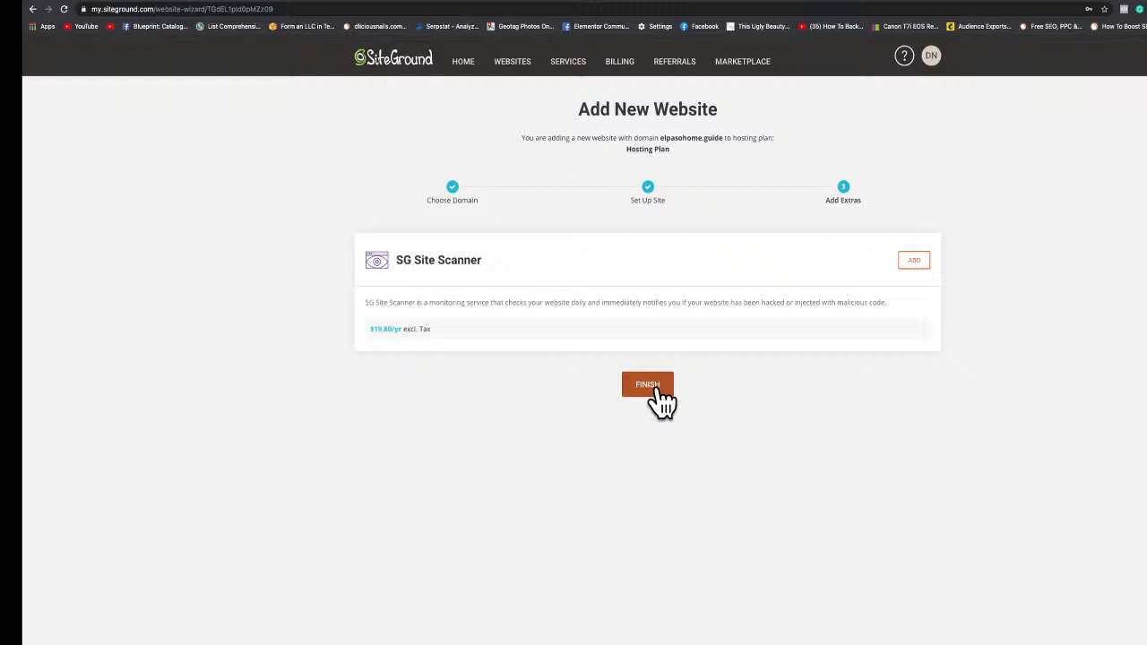
click(659, 394)
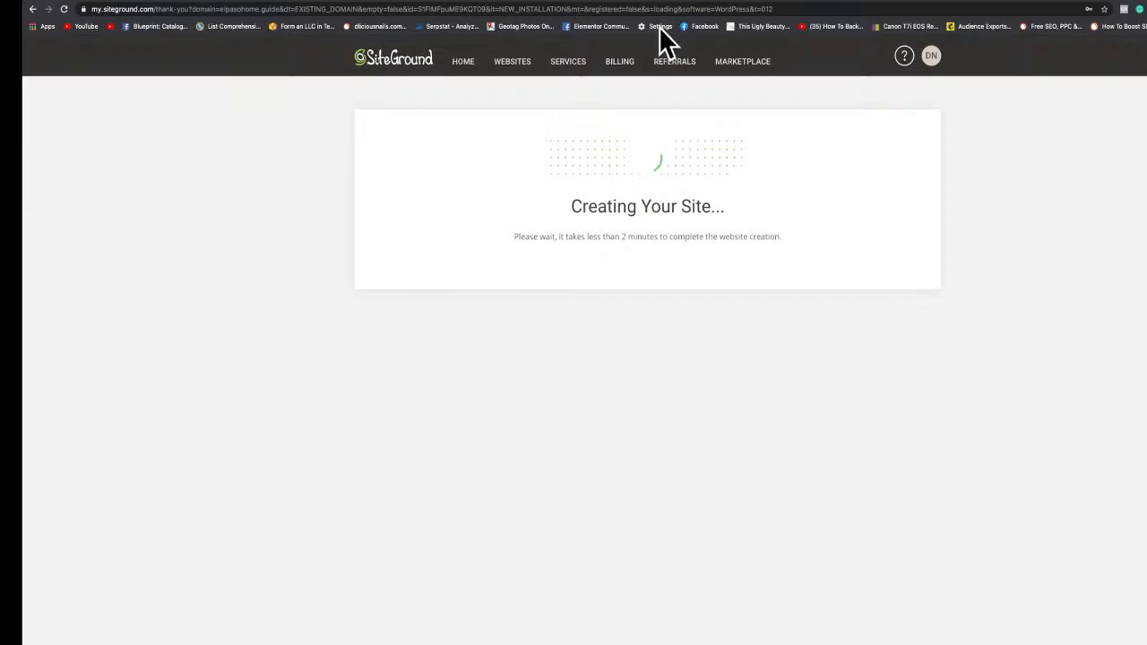
Switch to the 915webdesign.com tab and look over its default WordPress site.
mouse_move(649, 1)
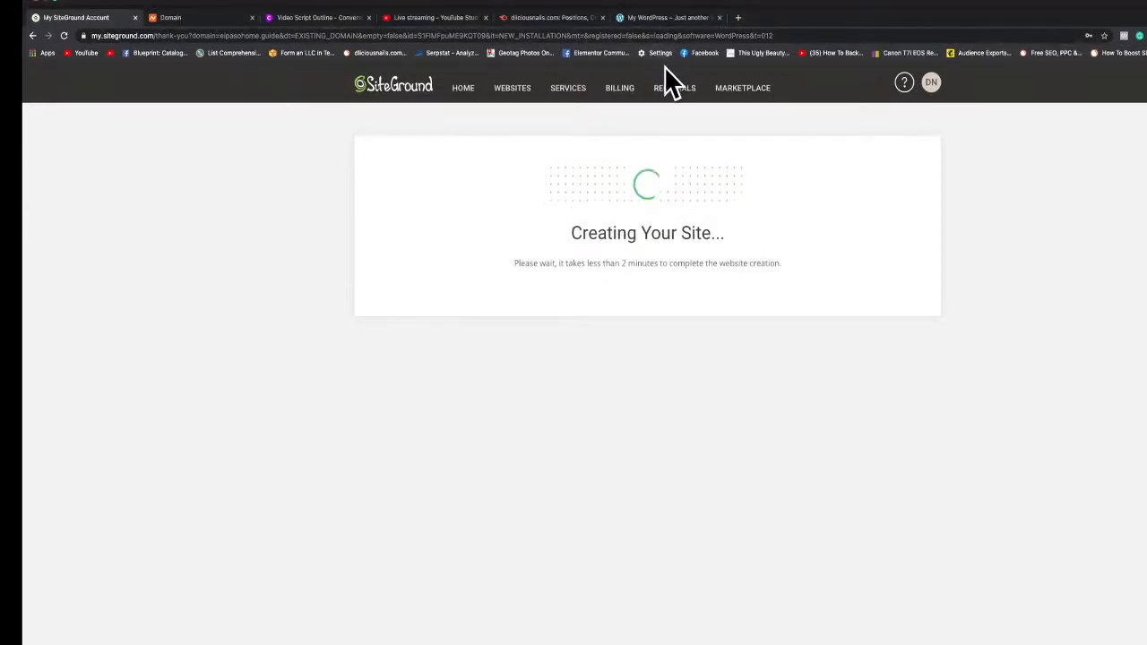
click(659, 12)
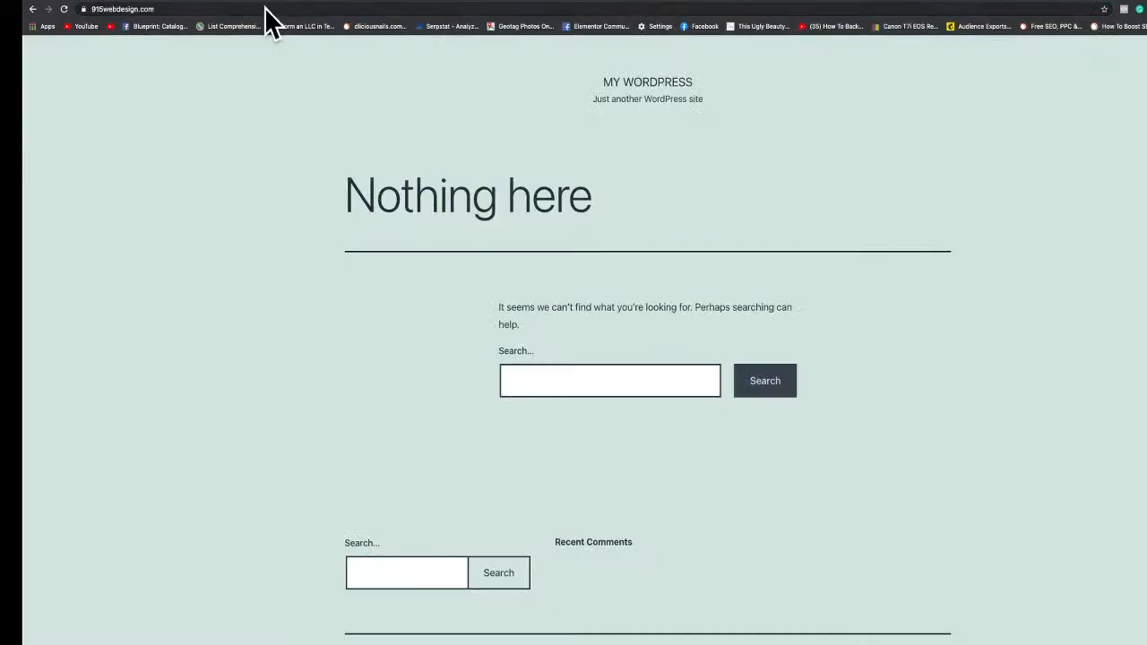
double_click(170, 9)
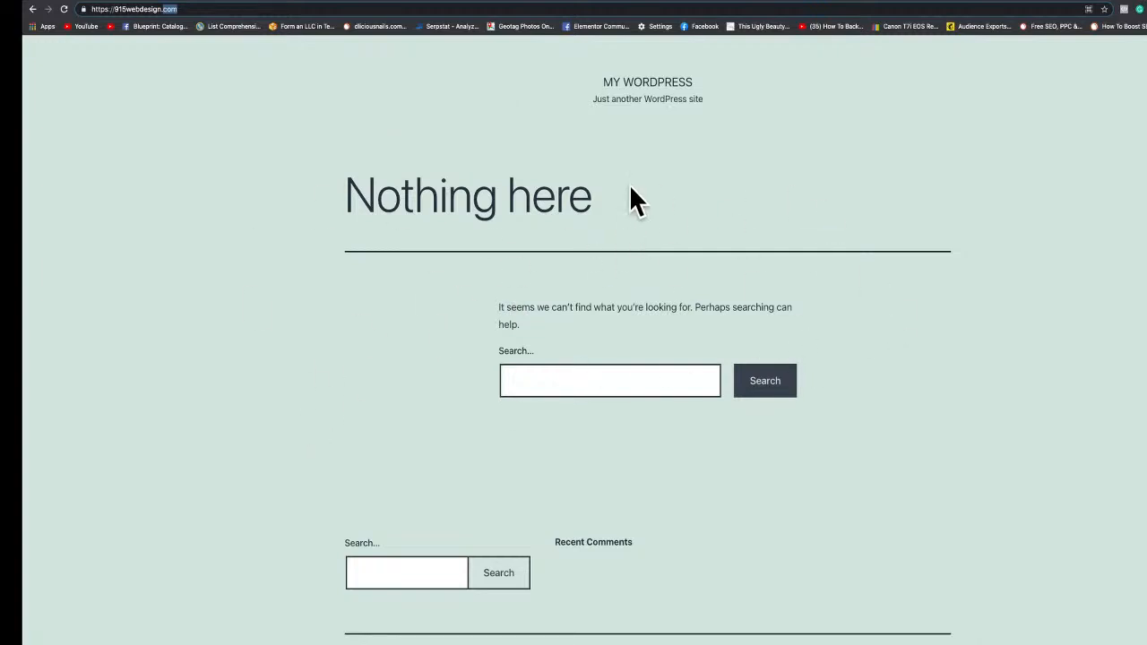
scroll(717, 287, down, 1)
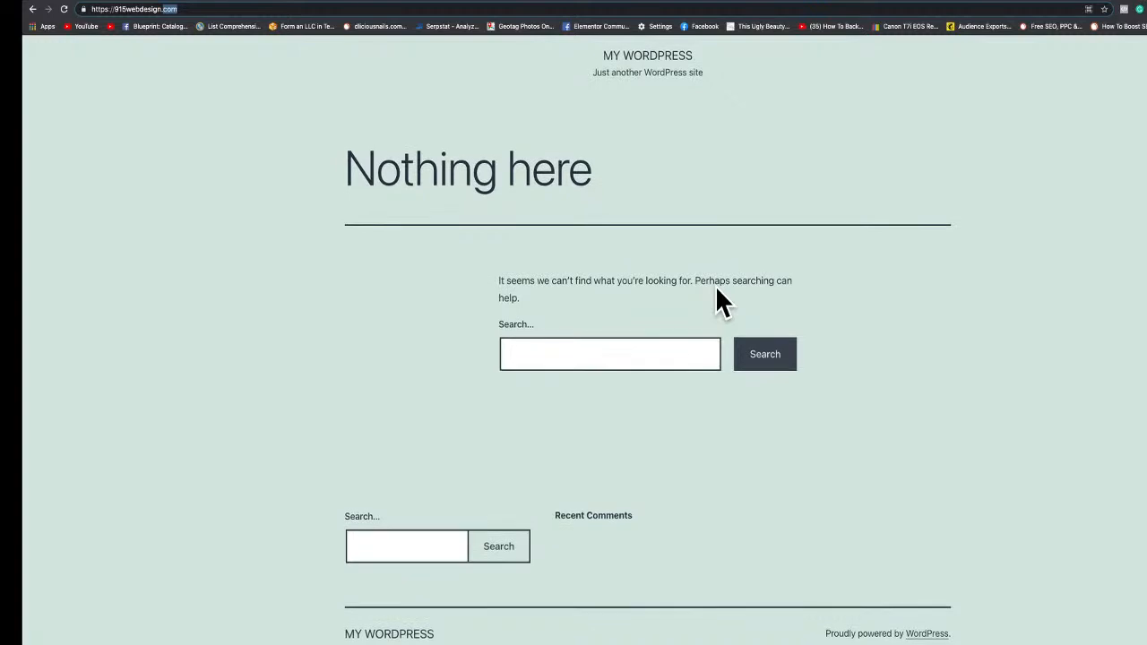
scroll(717, 290, up, 1)
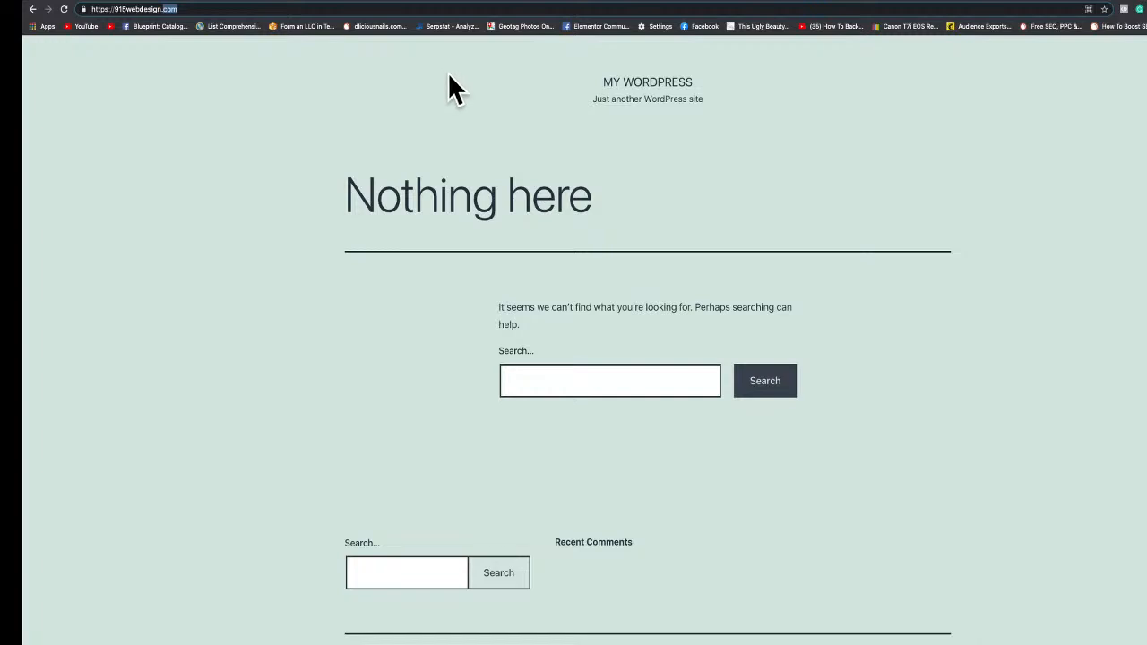
click(541, 11)
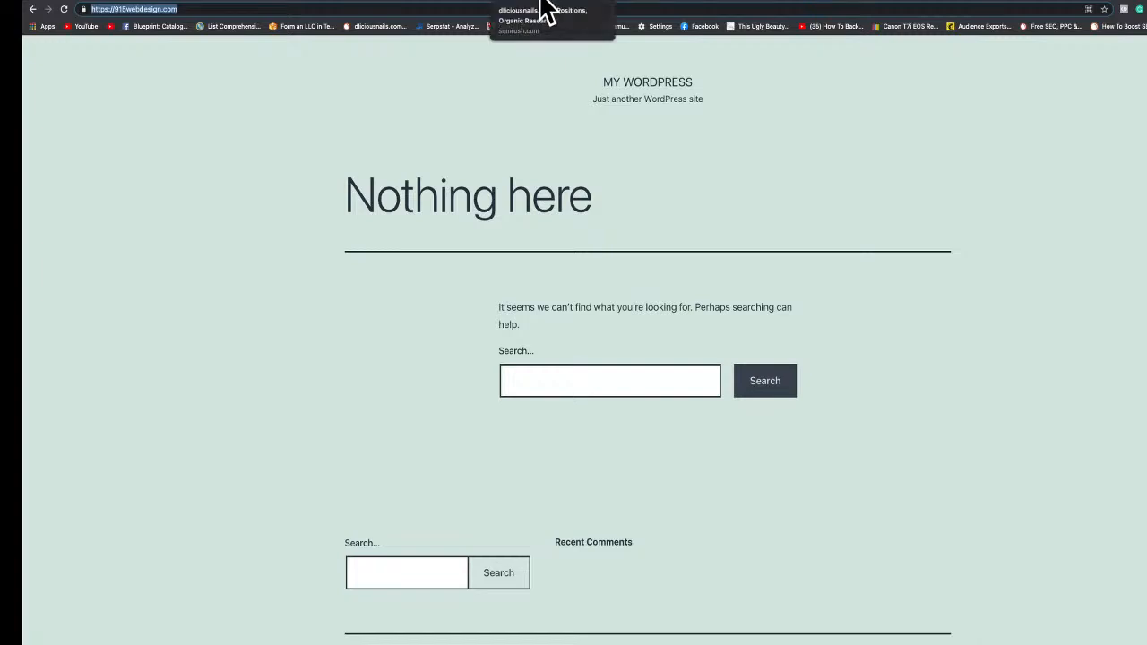
Switch to SEMrush and scroll through the organic search positions for dliciousnails.com.
click(547, 11)
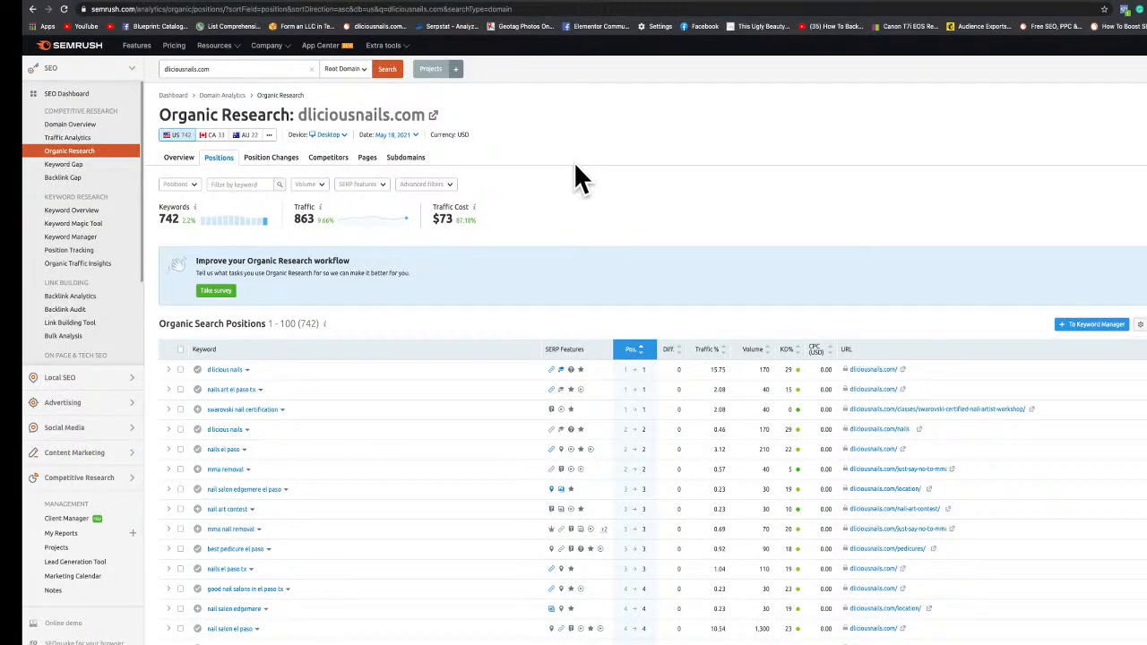
scroll(578, 179, down, 3)
scroll(578, 178, down, 2)
scroll(578, 177, up, 3)
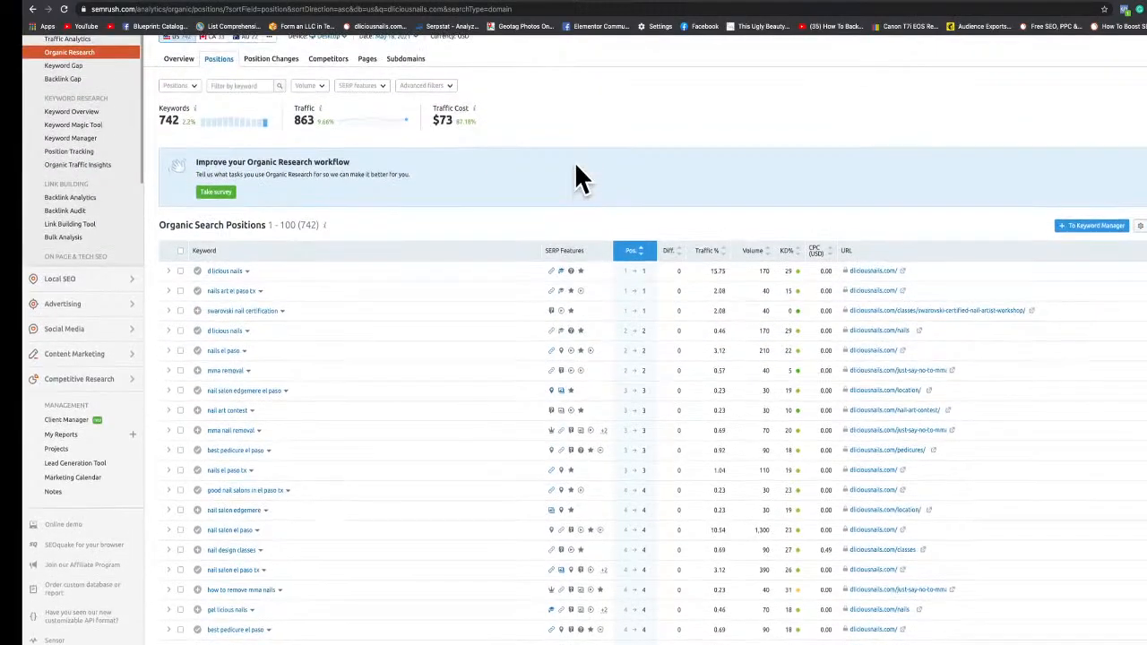
scroll(576, 166, down, 3)
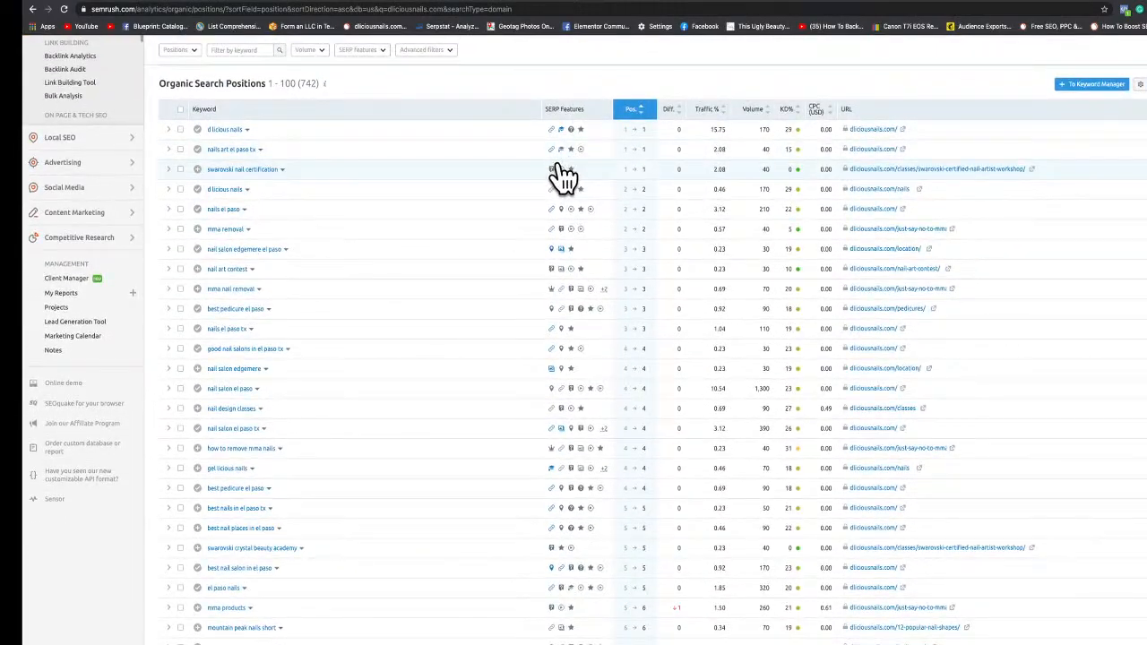
scroll(524, 170, up, 3)
scroll(524, 170, down, 5)
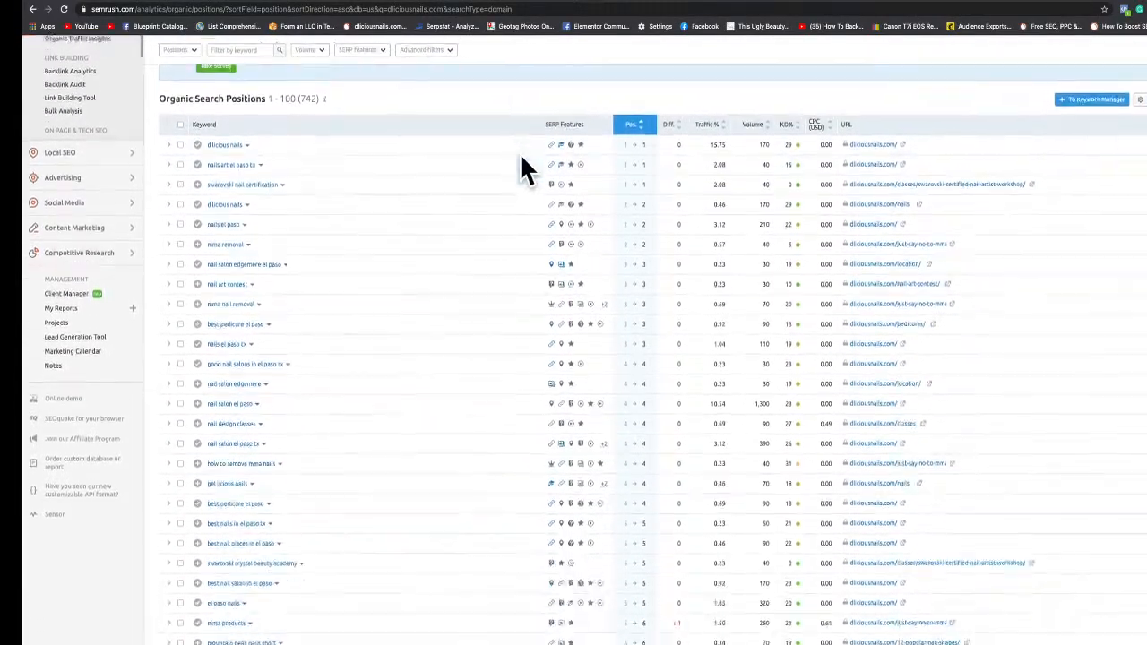
scroll(524, 170, down, 3)
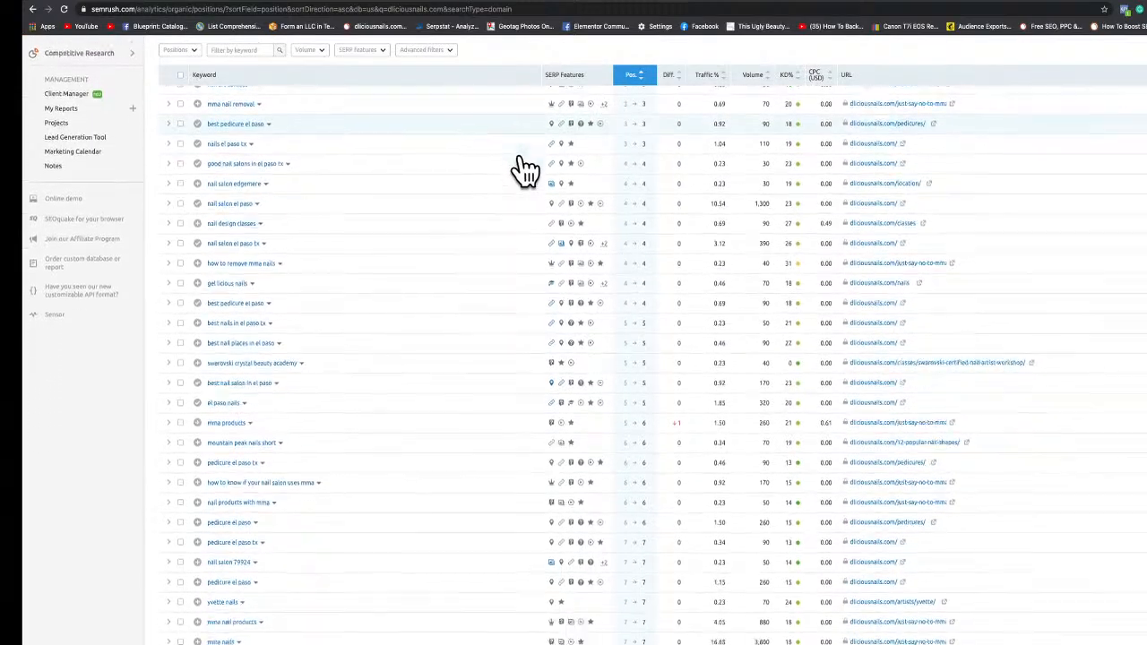
scroll(524, 170, up, 5)
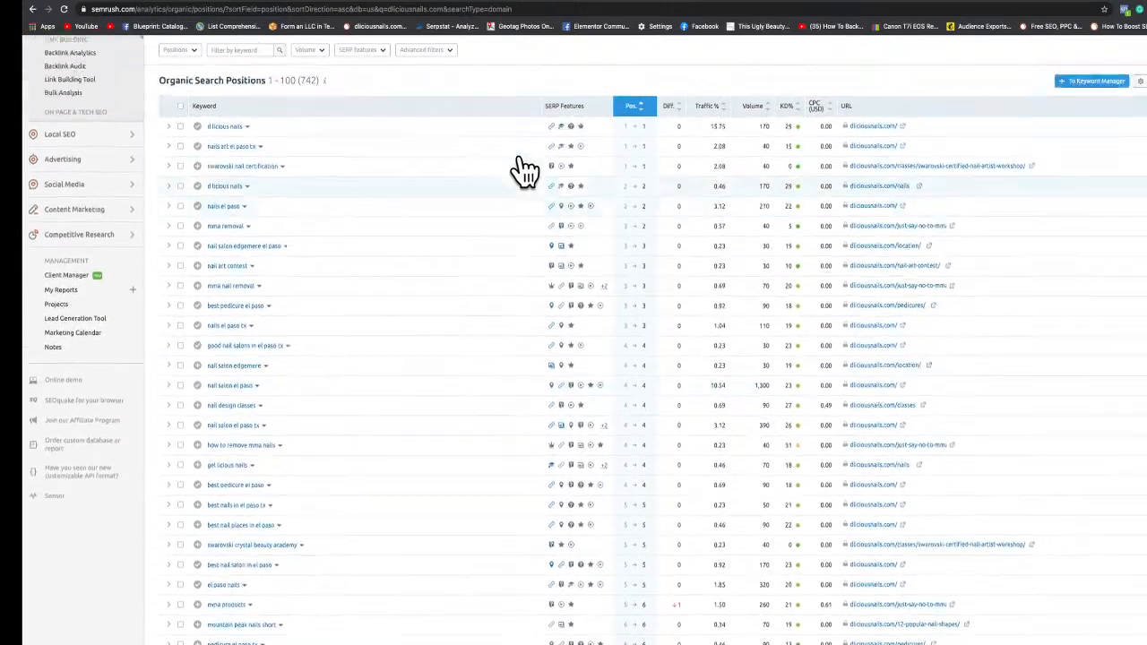
scroll(524, 170, up, 2)
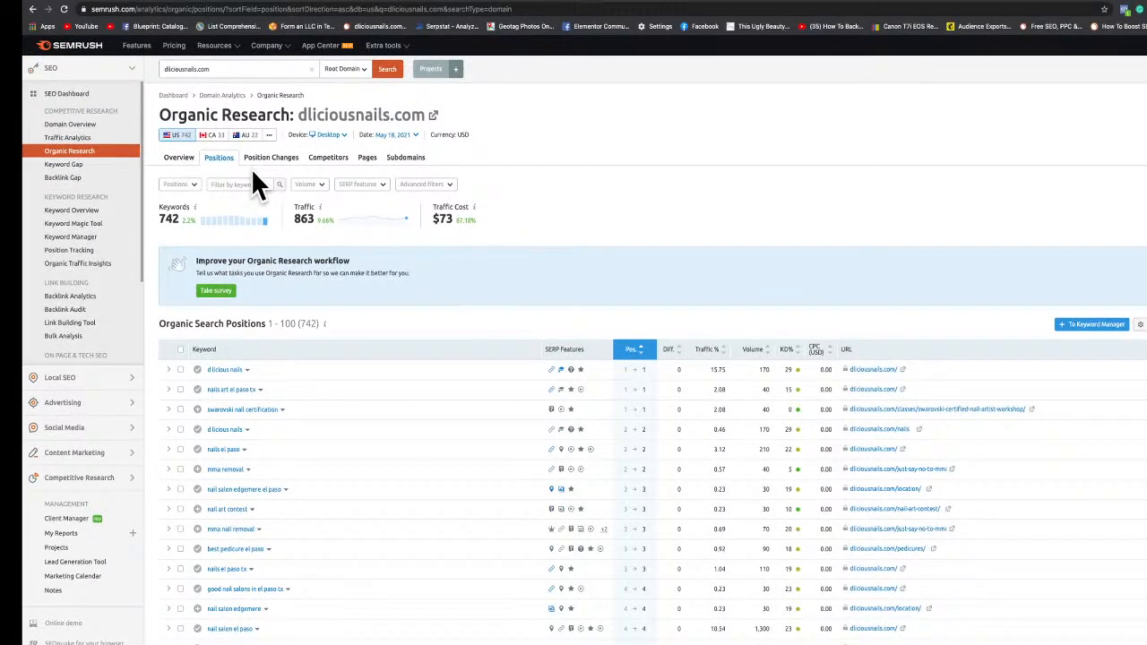
Research the keyword solar panels el paso and open the full list of its keyword variations.
triple_click(219, 68)
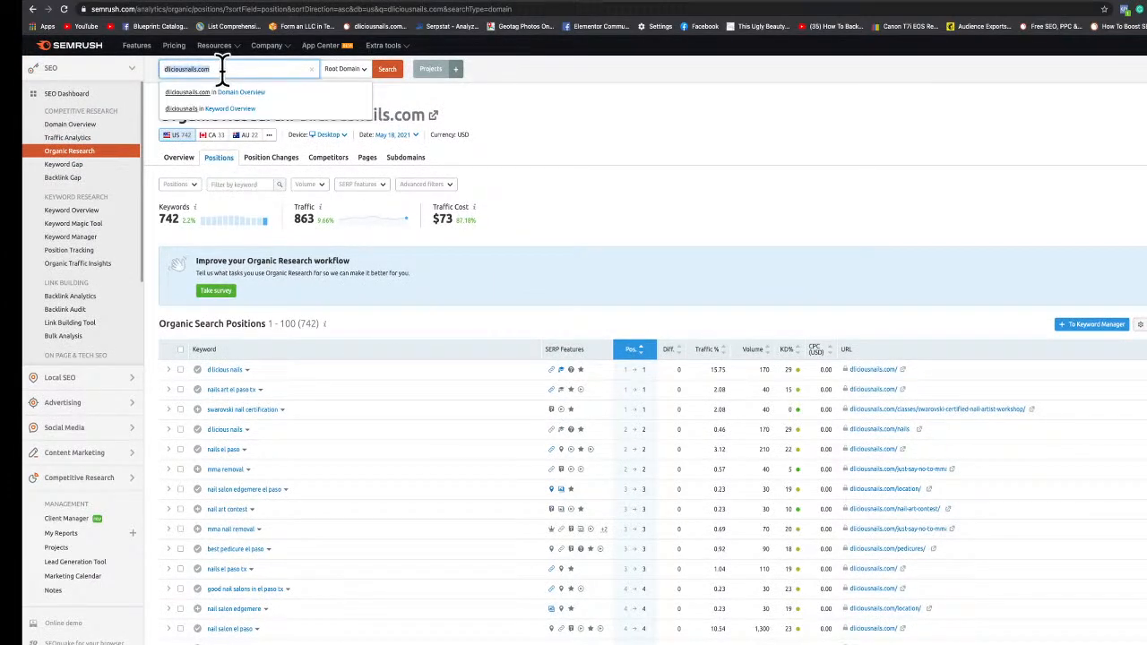
key(BackSpace)
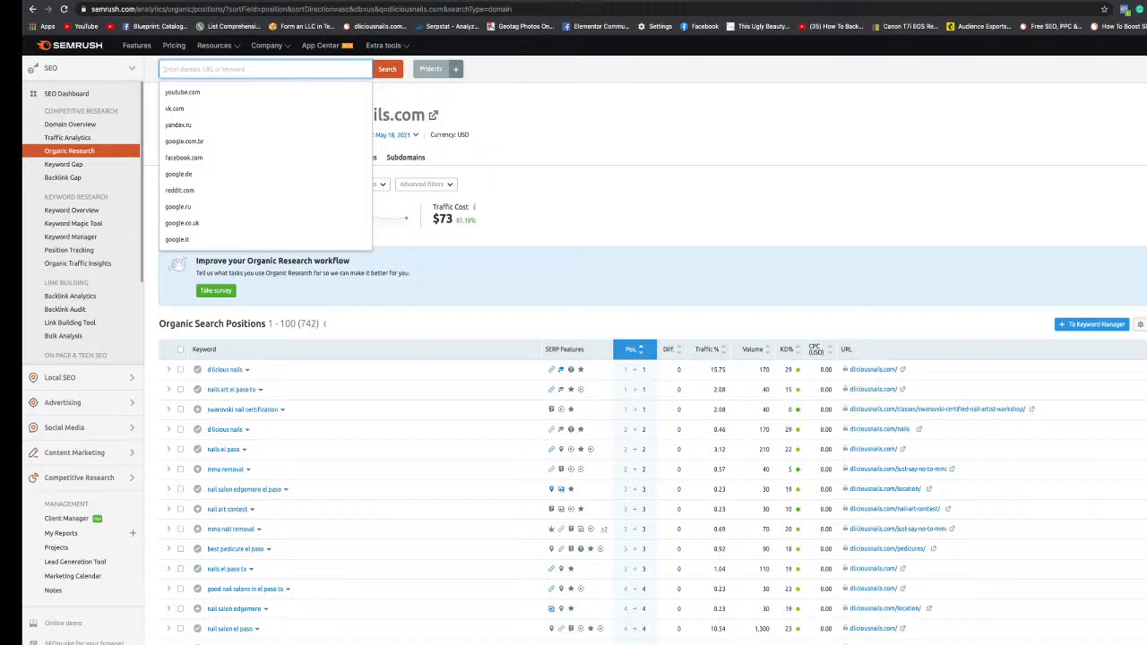
text(solarl)
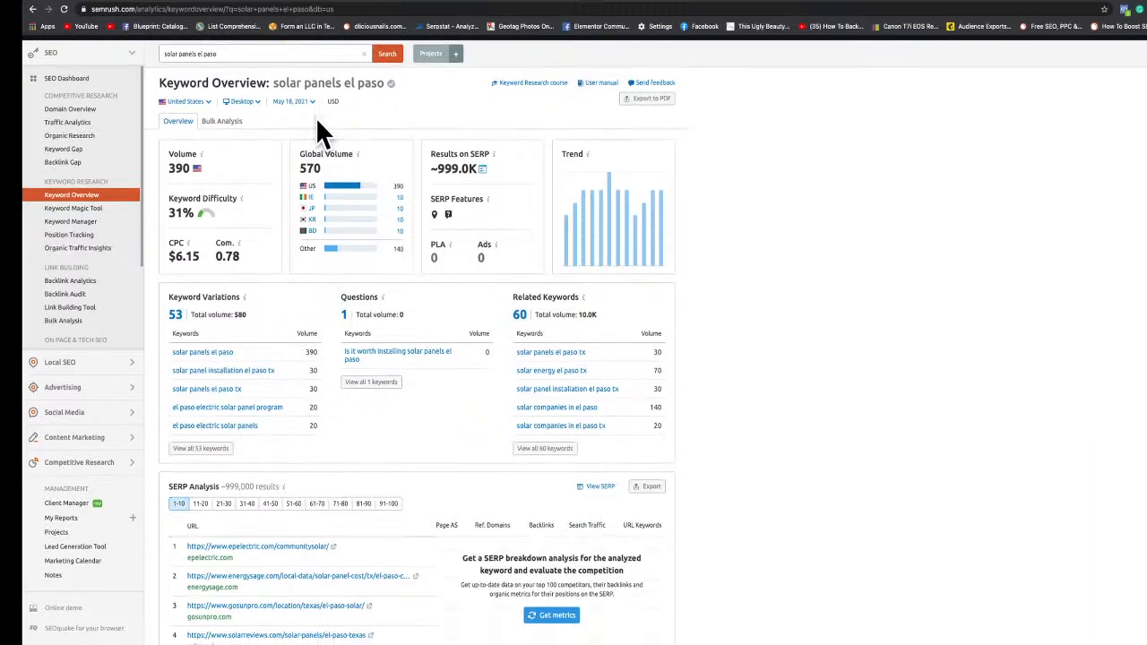
scroll(318, 130, down, 2)
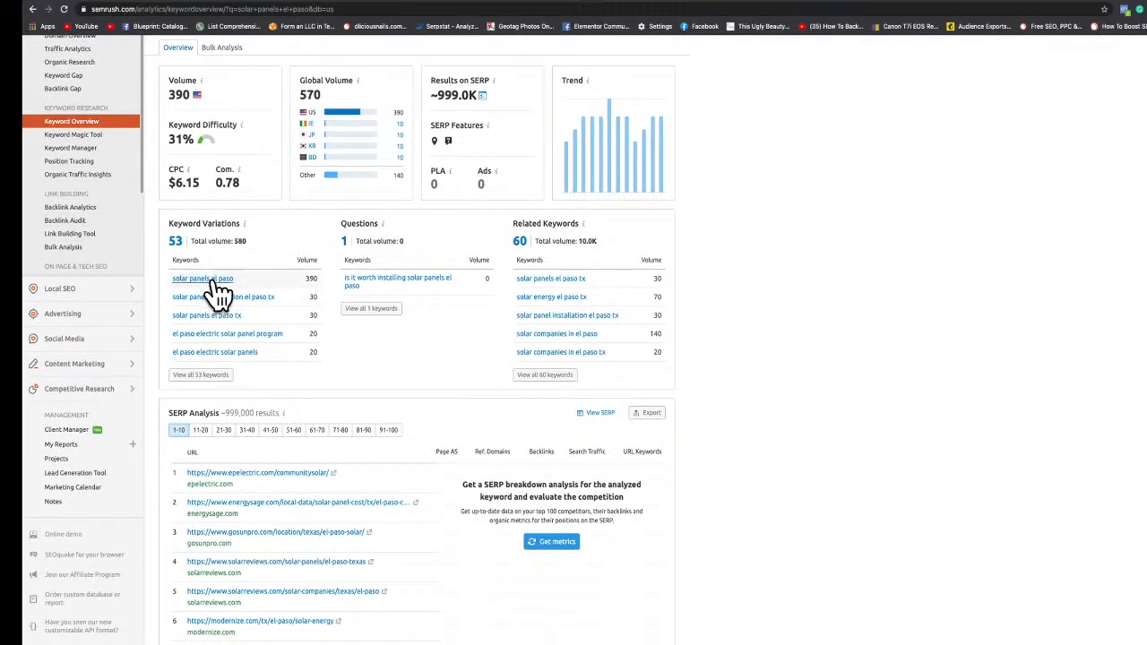
click(215, 376)
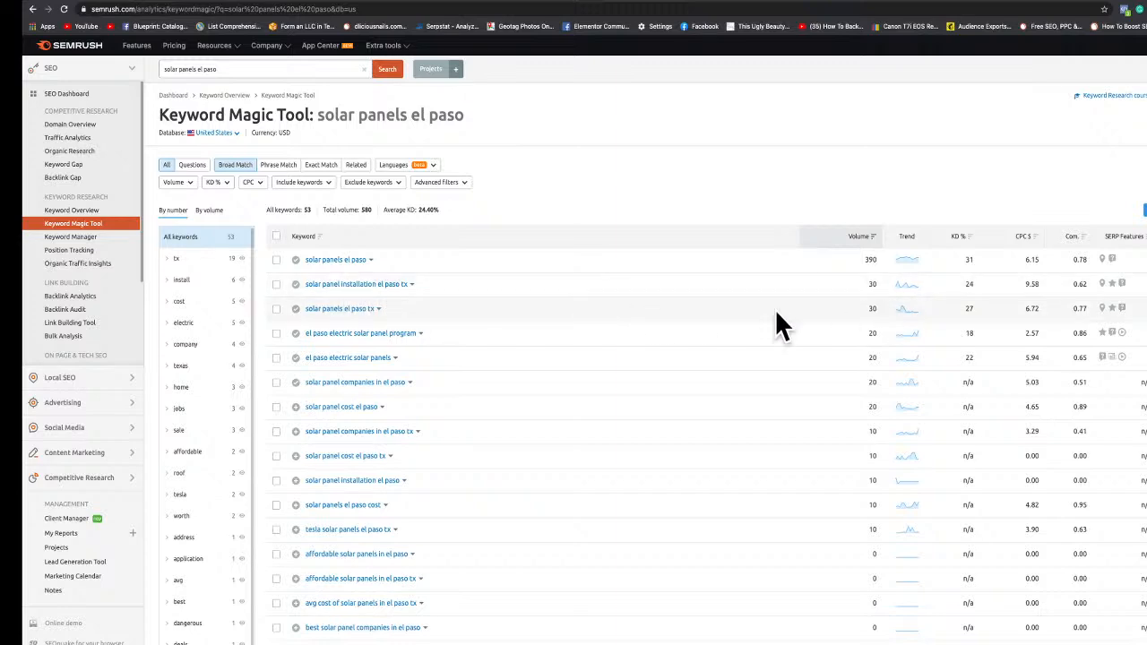
scroll(715, 329, down, 1)
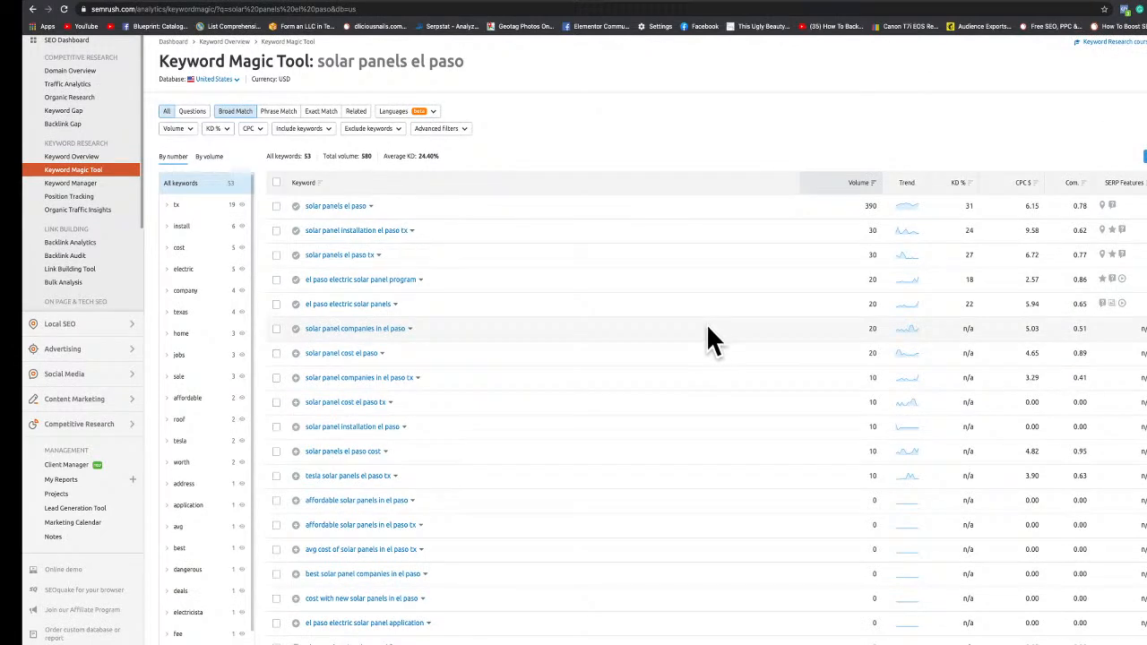
scroll(704, 332, up, 1)
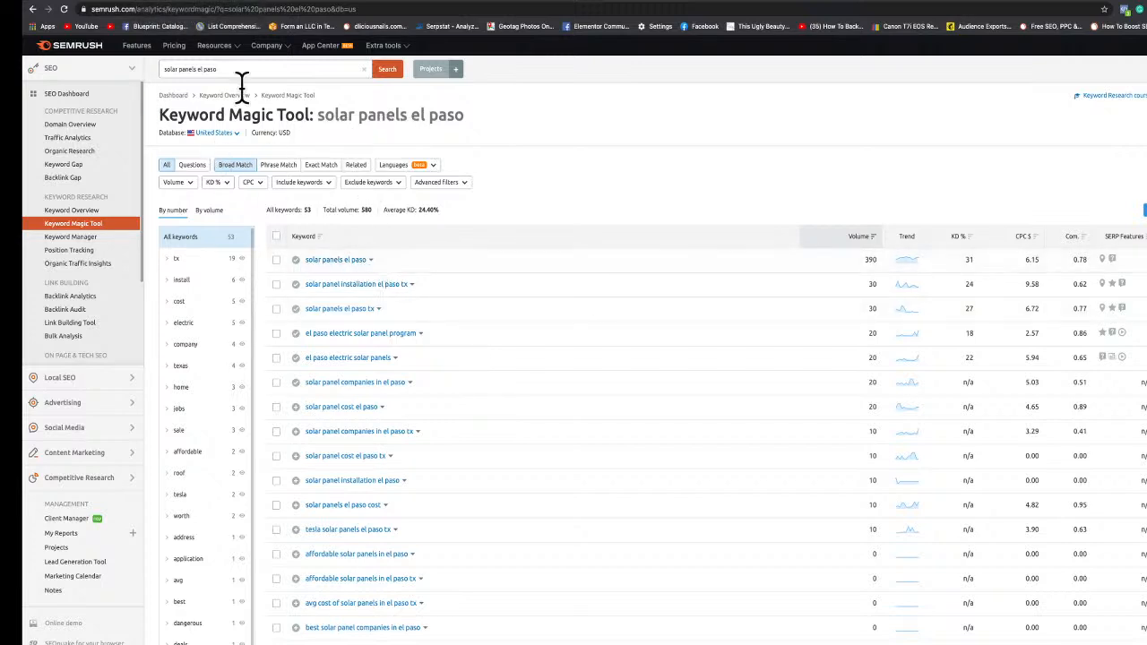
Switch to Namecheap and search for the domain solarpanelselpaso.com.
click(197, 9)
scroll(462, 171, up, 1)
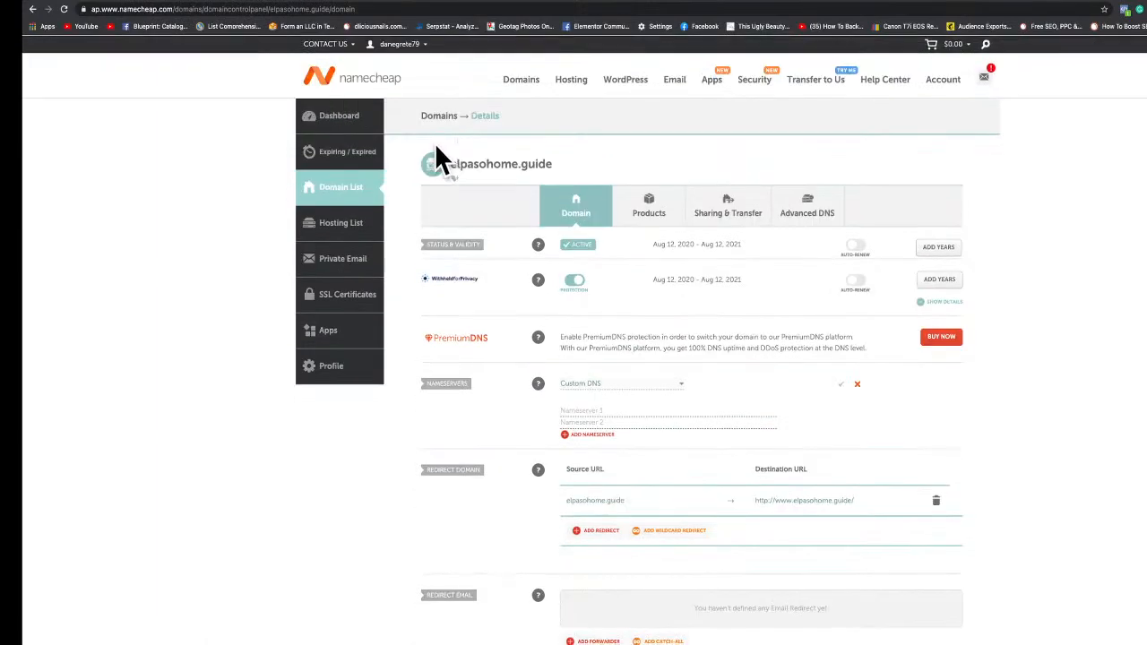
click(527, 95)
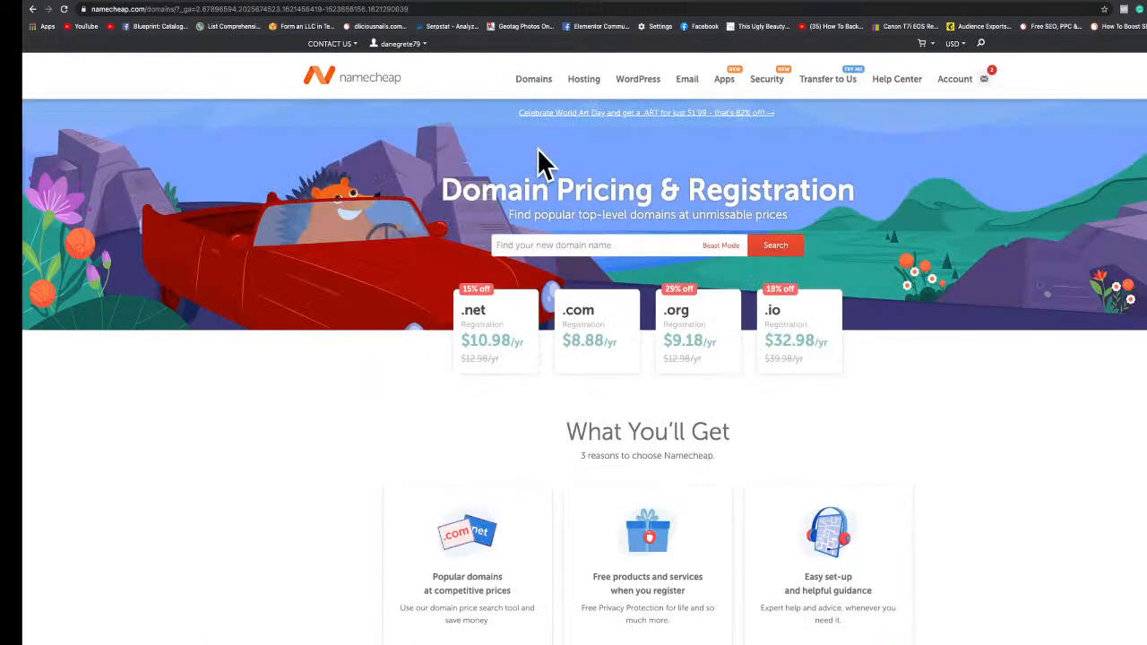
click(526, 244)
text(sola)
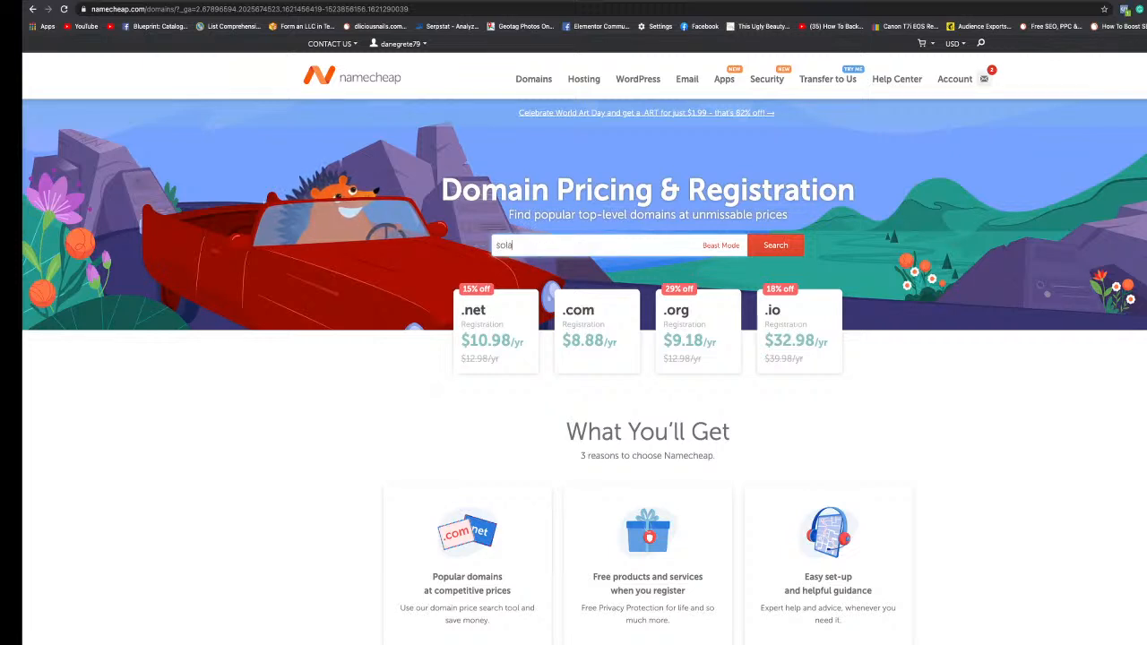
text(rpanels)
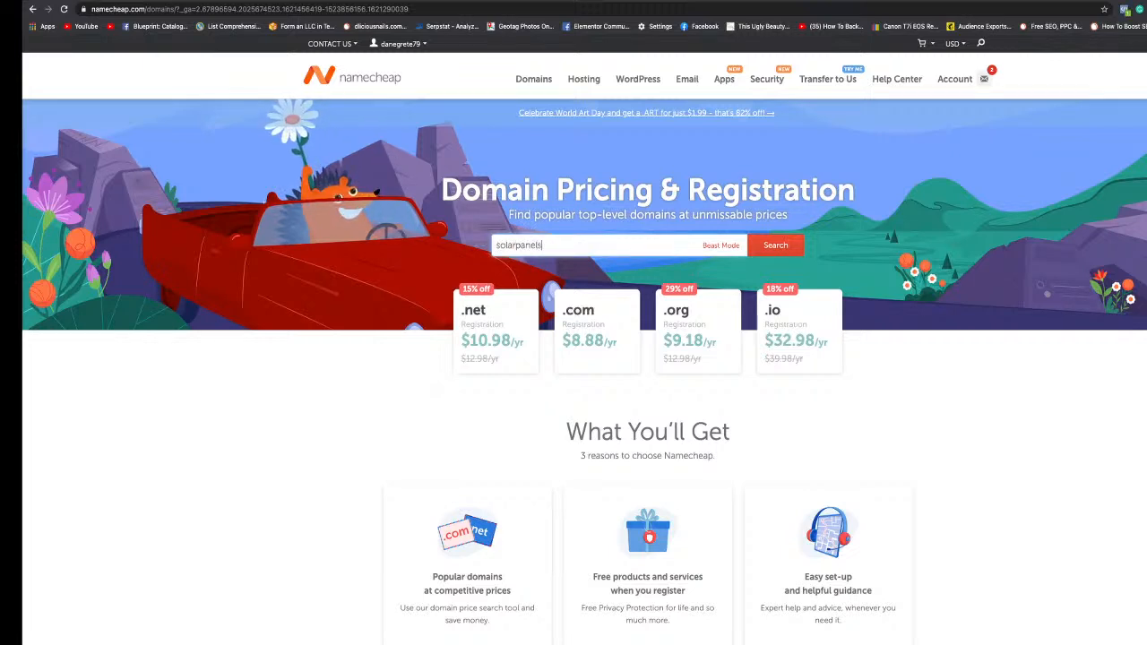
text(elpa)
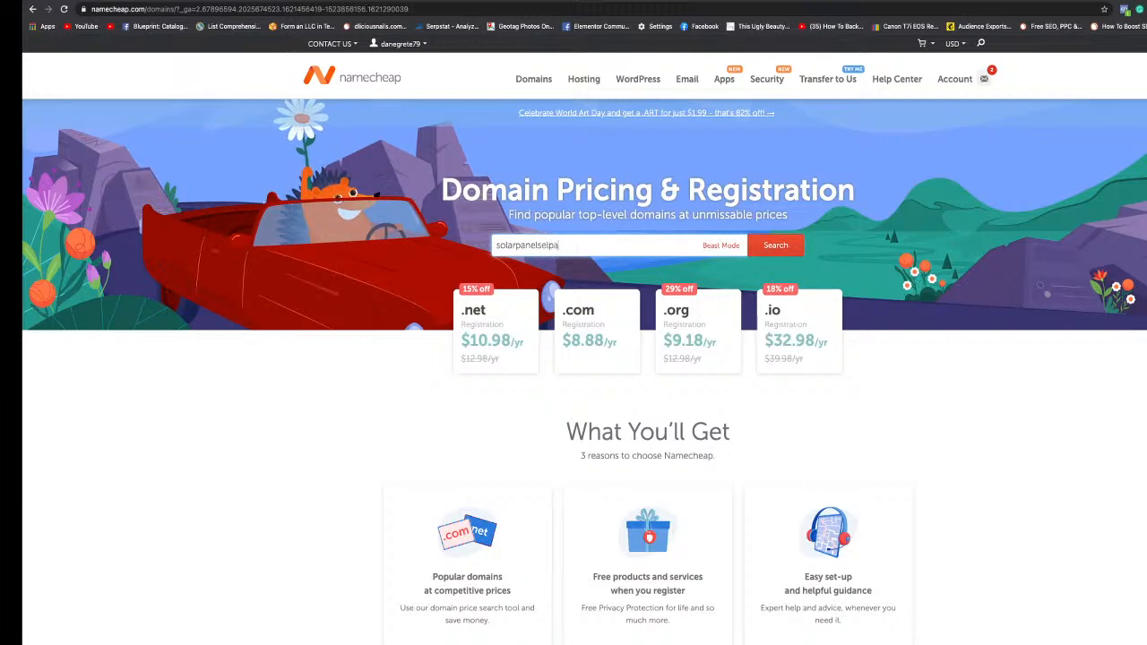
text(so.co)
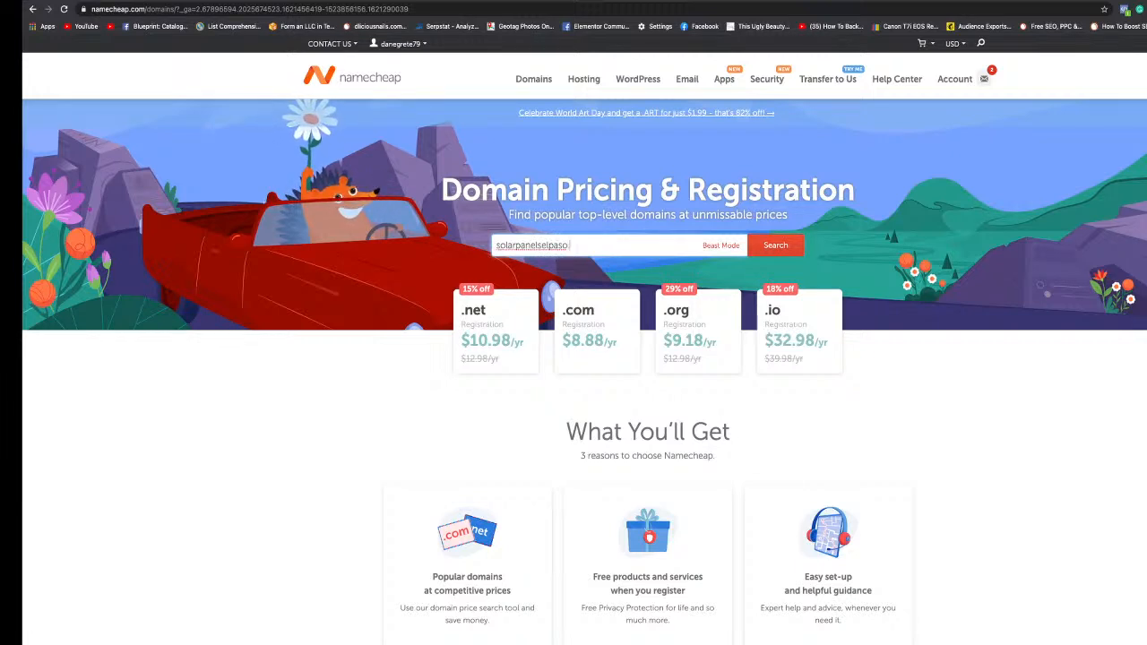
text(m)
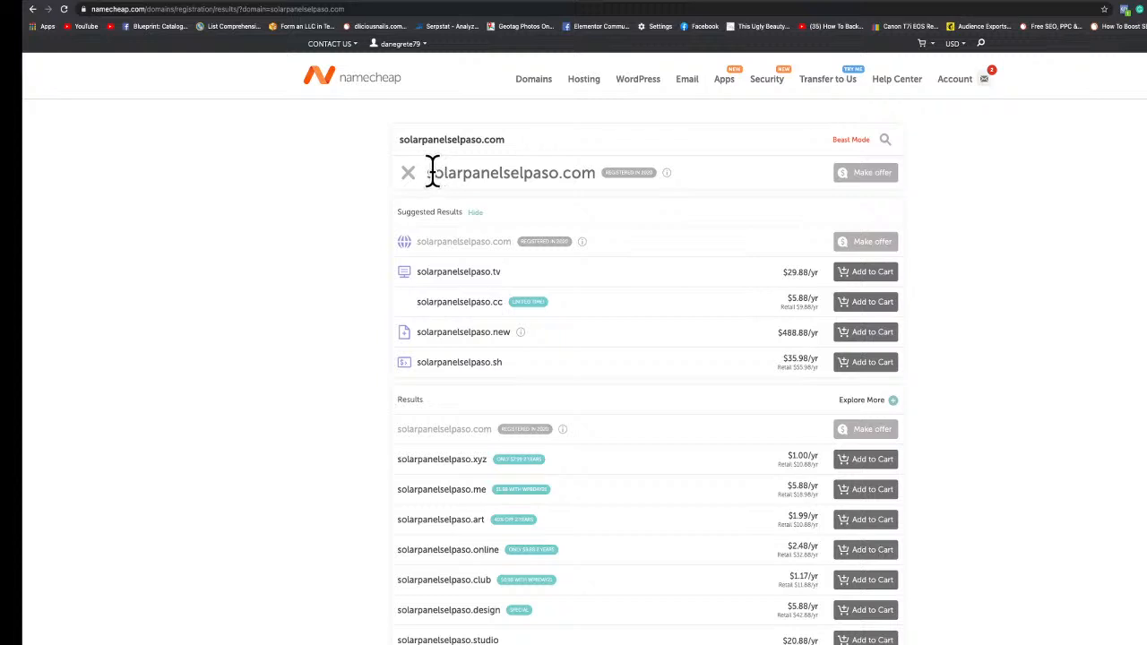
Select the searched domain name and scroll through the alternative domain results.
drag(431, 171, 585, 172)
click(499, 173)
triple_click(506, 172)
click(507, 173)
double_click(507, 173)
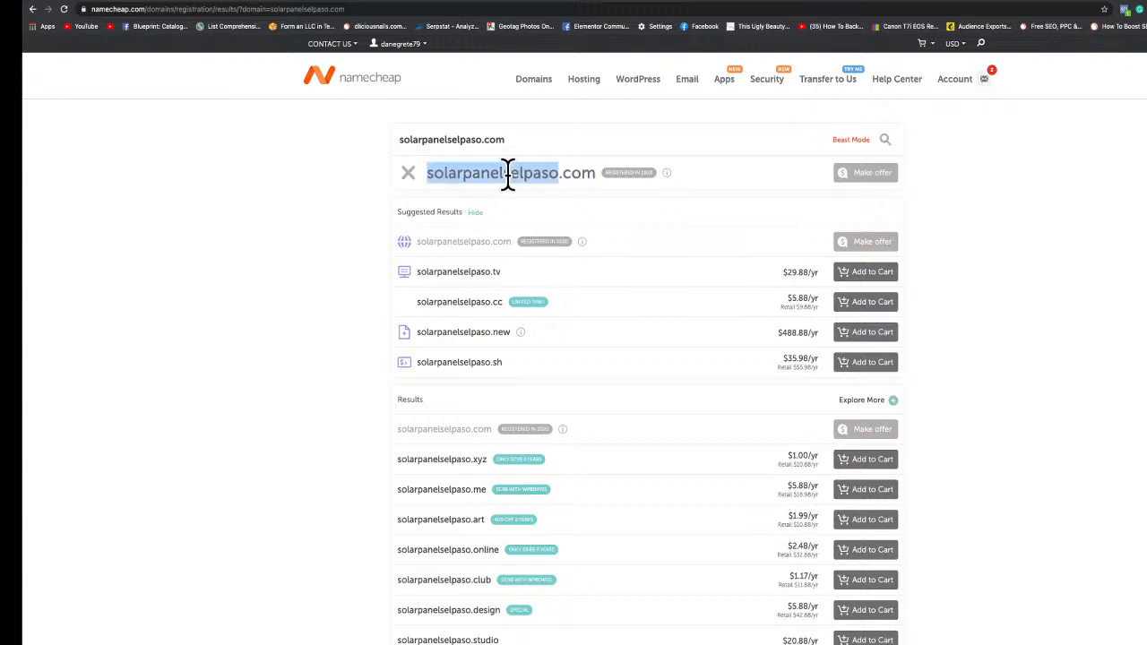
click(439, 174)
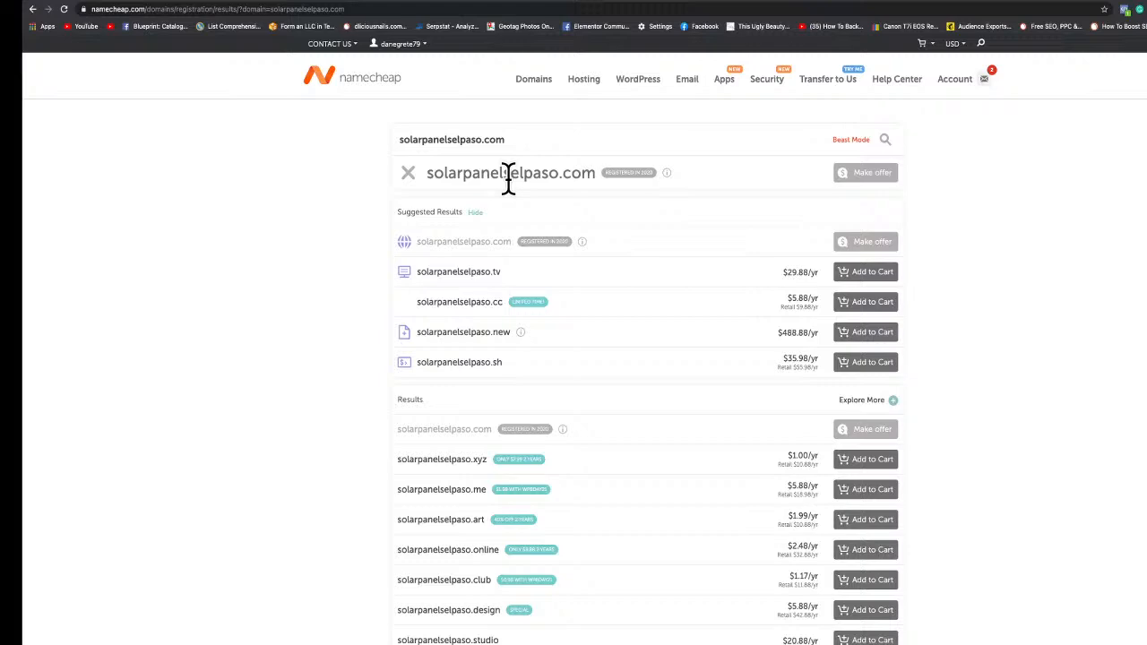
scroll(516, 181, down, 4)
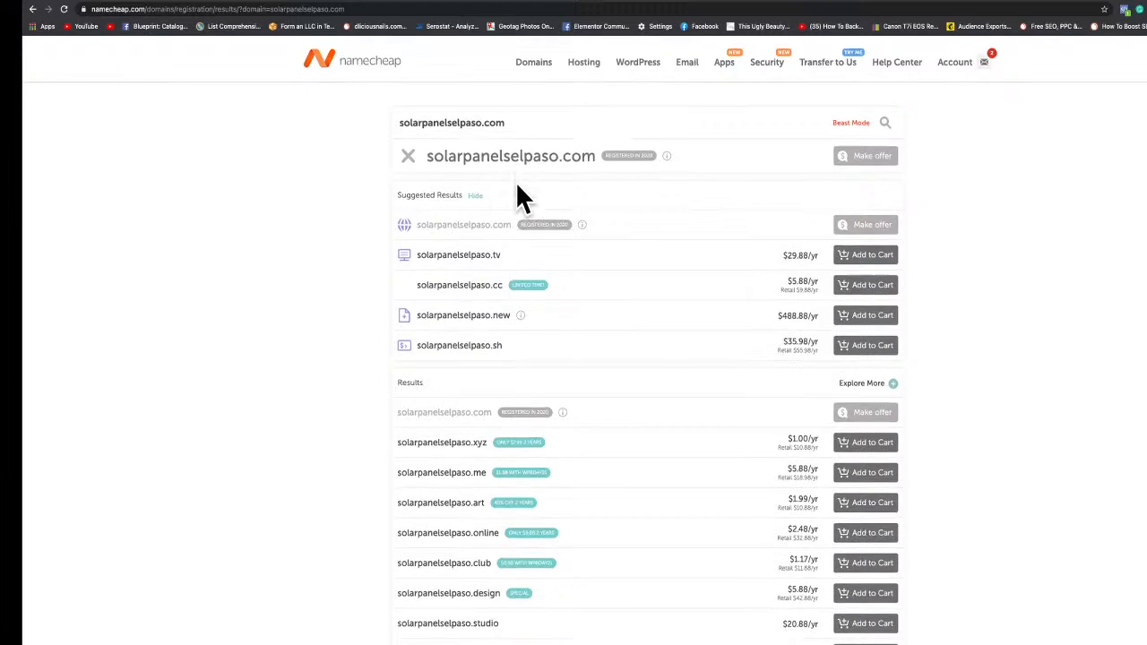
scroll(582, 286, down, 4)
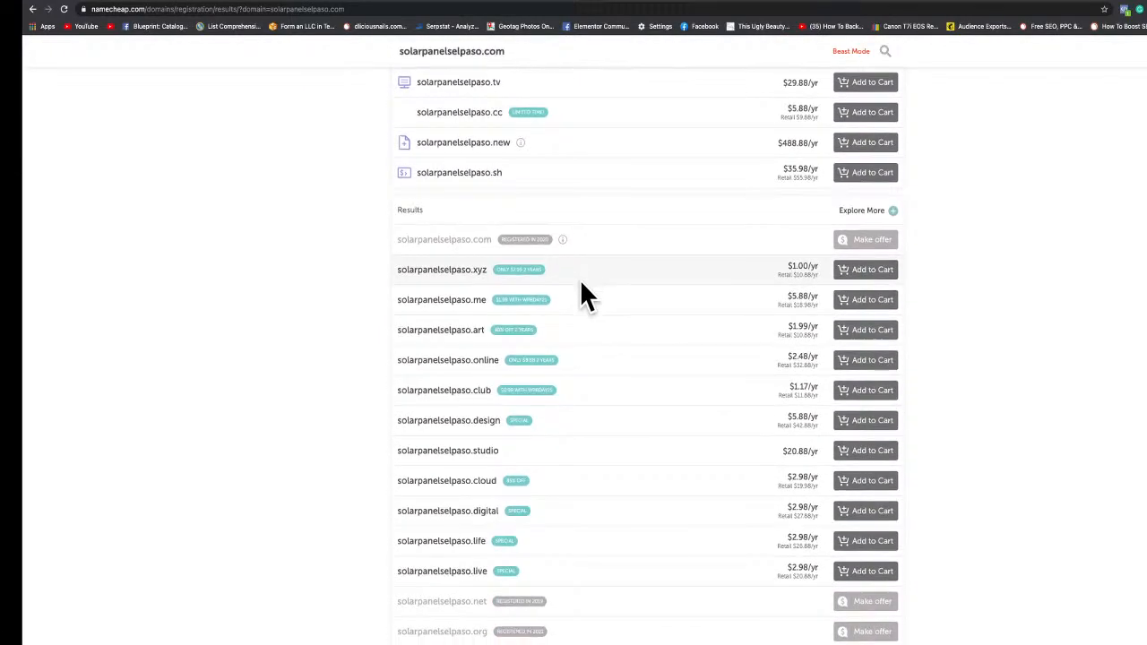
Scroll through the remaining domain extension results and expand the additional extensions filters.
scroll(525, 288, down, 3)
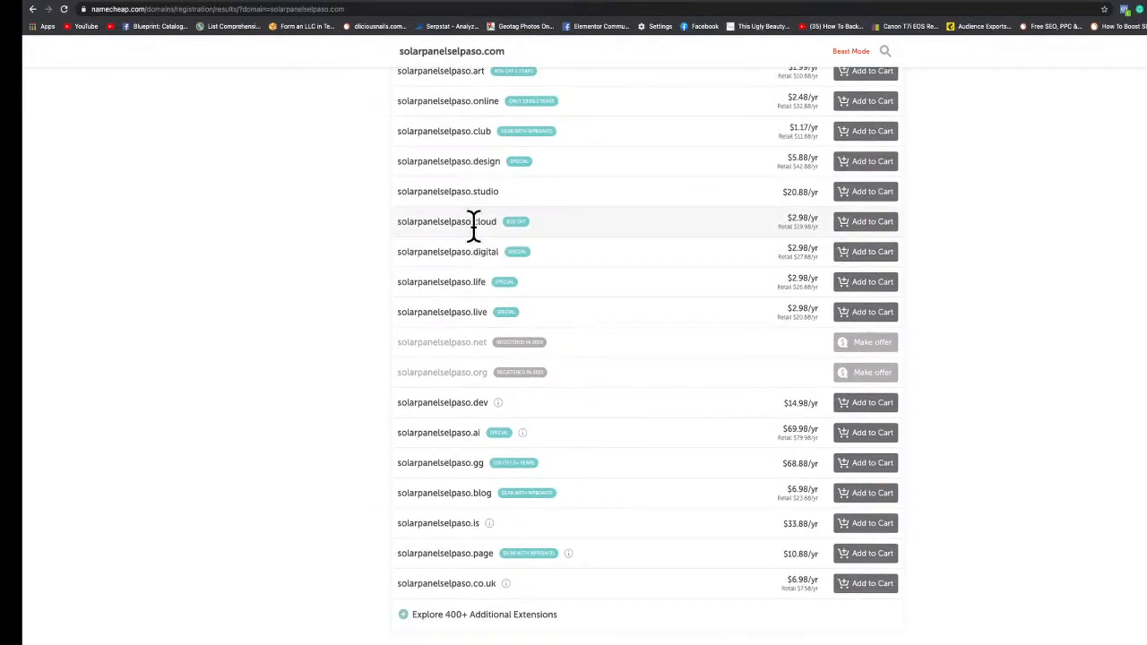
scroll(587, 238, down, 3)
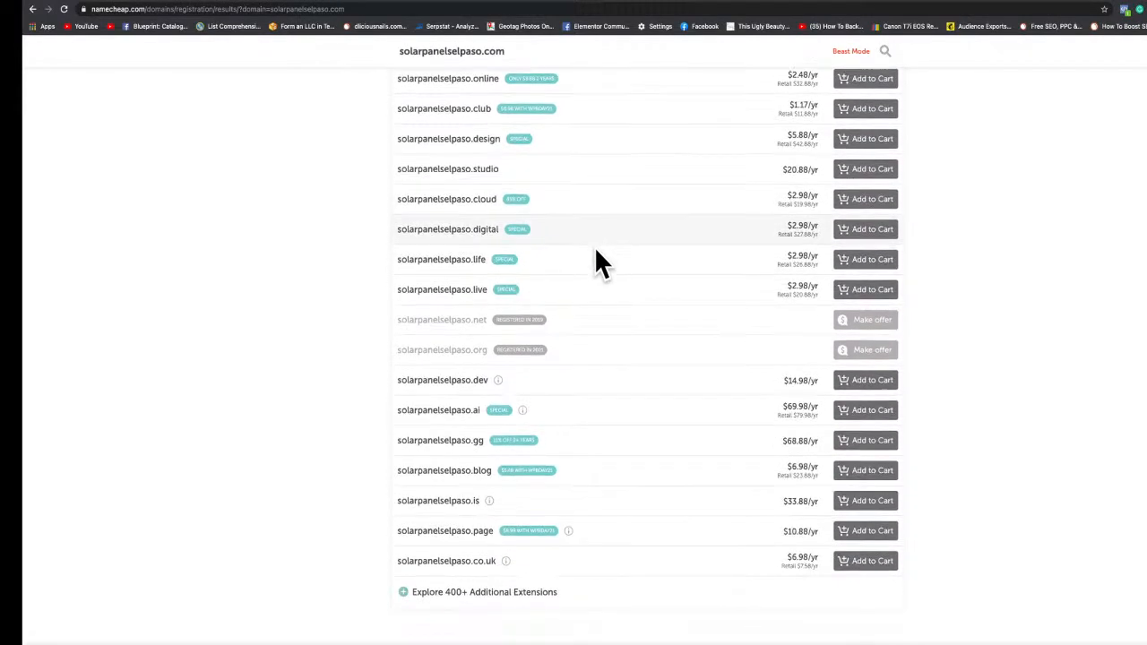
scroll(596, 251, up, 11)
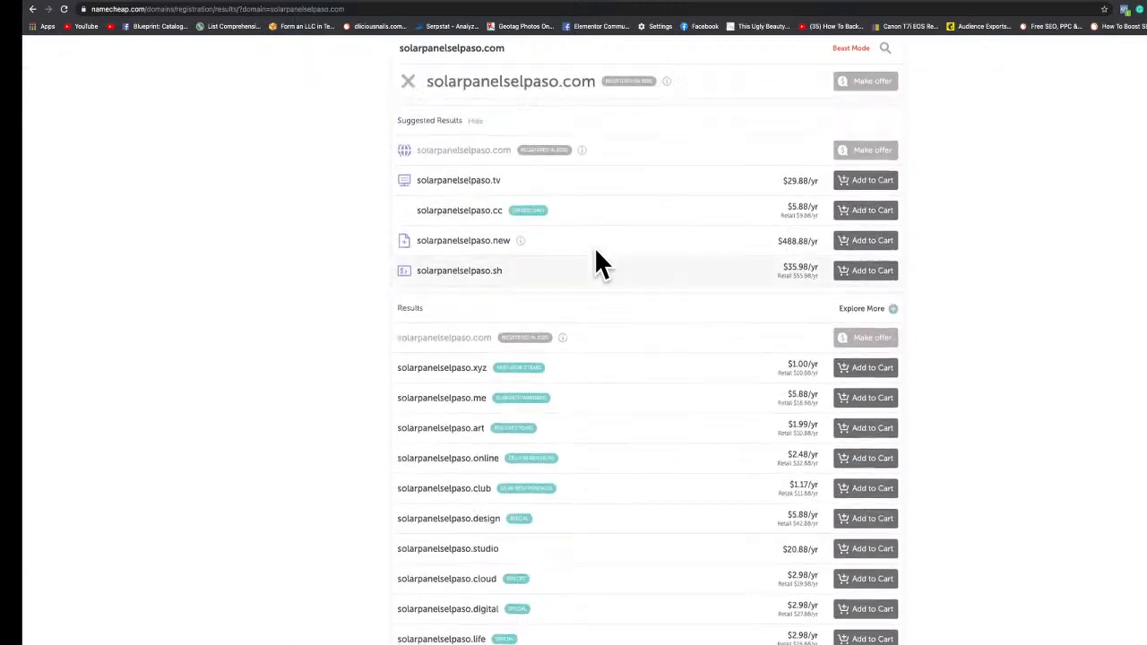
scroll(596, 251, down, 3)
scroll(595, 260, down, 5)
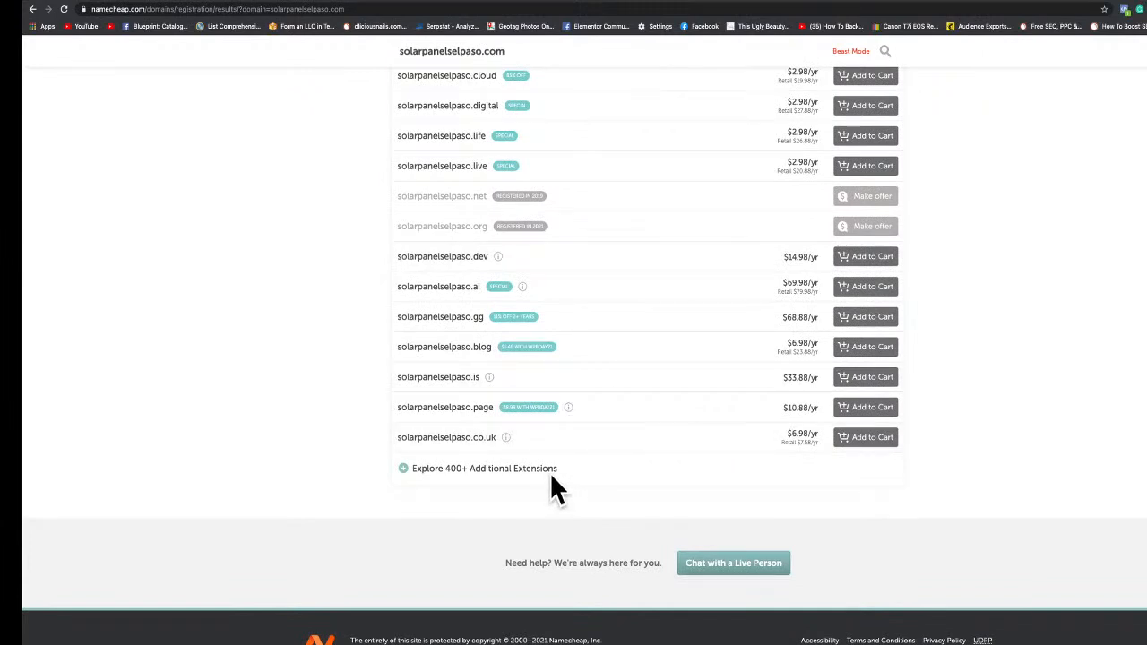
click(504, 474)
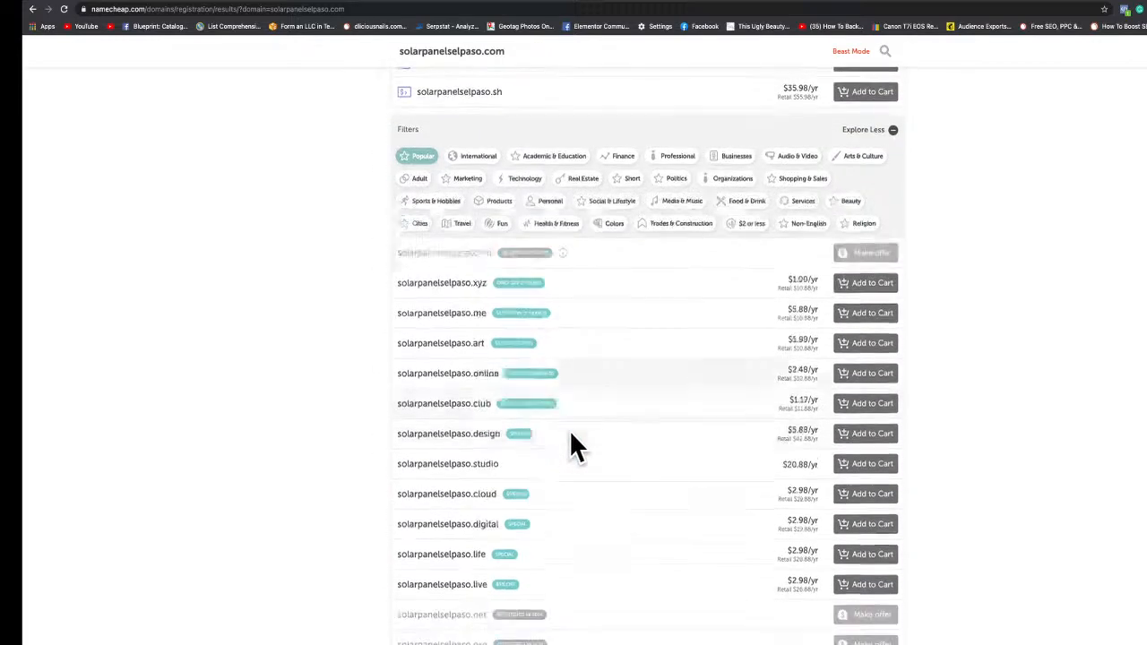
scroll(569, 429, down, 4)
scroll(571, 434, up, 7)
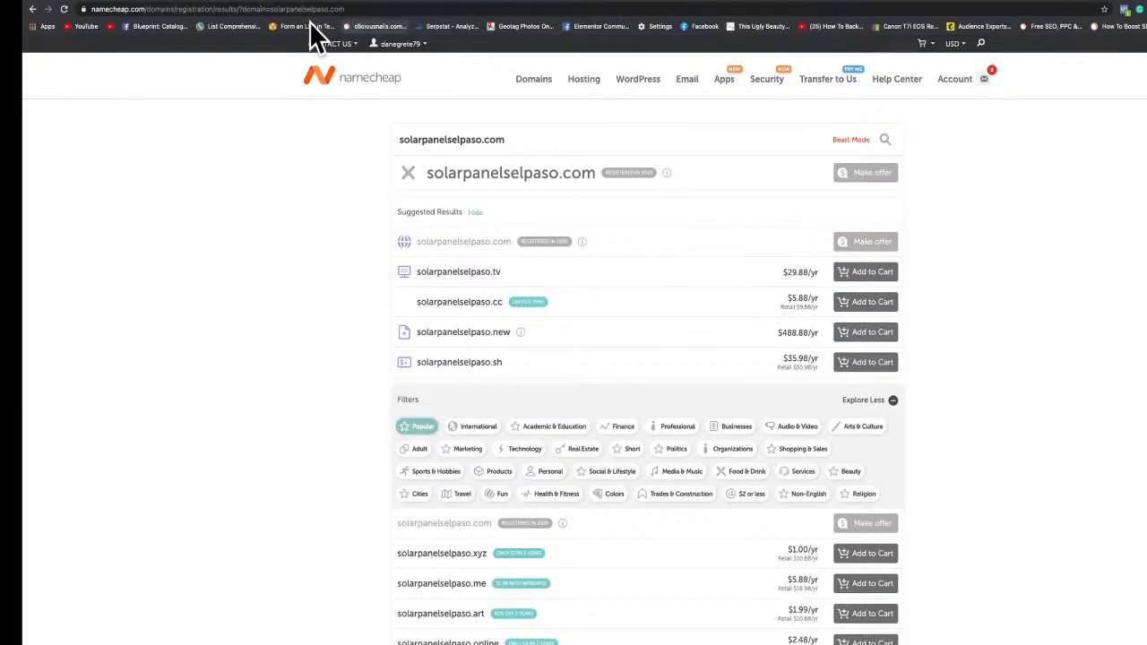
Copy the first nameserver address from the SiteGround site confirmation page.
click(79, 7)
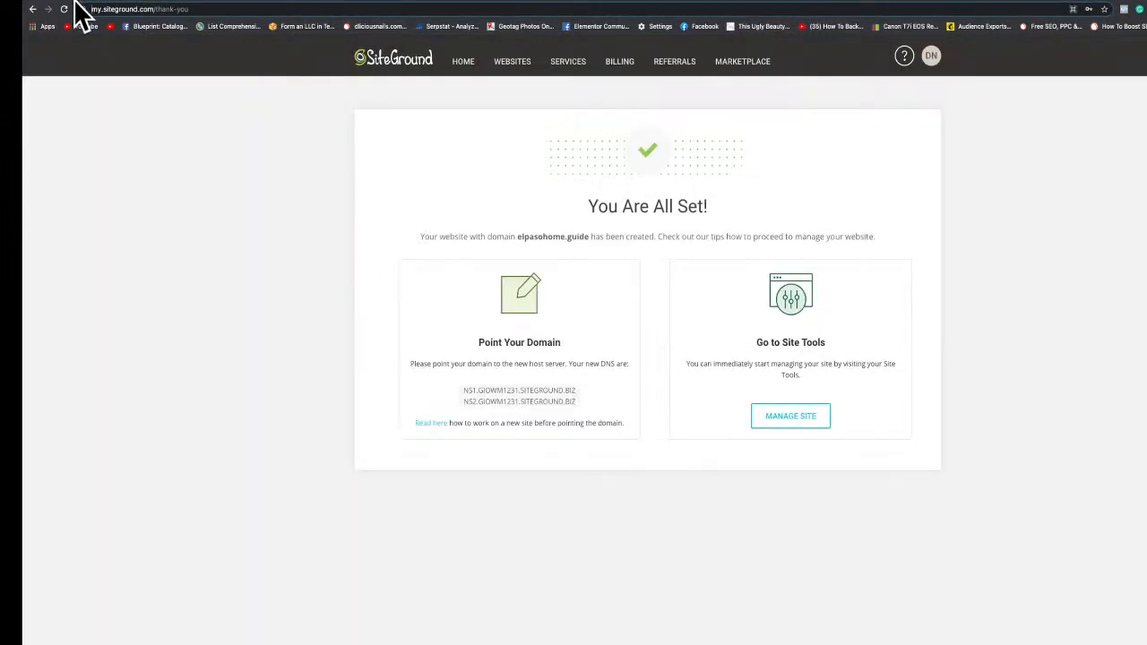
drag(455, 390, 580, 386)
key(ctrl+c)
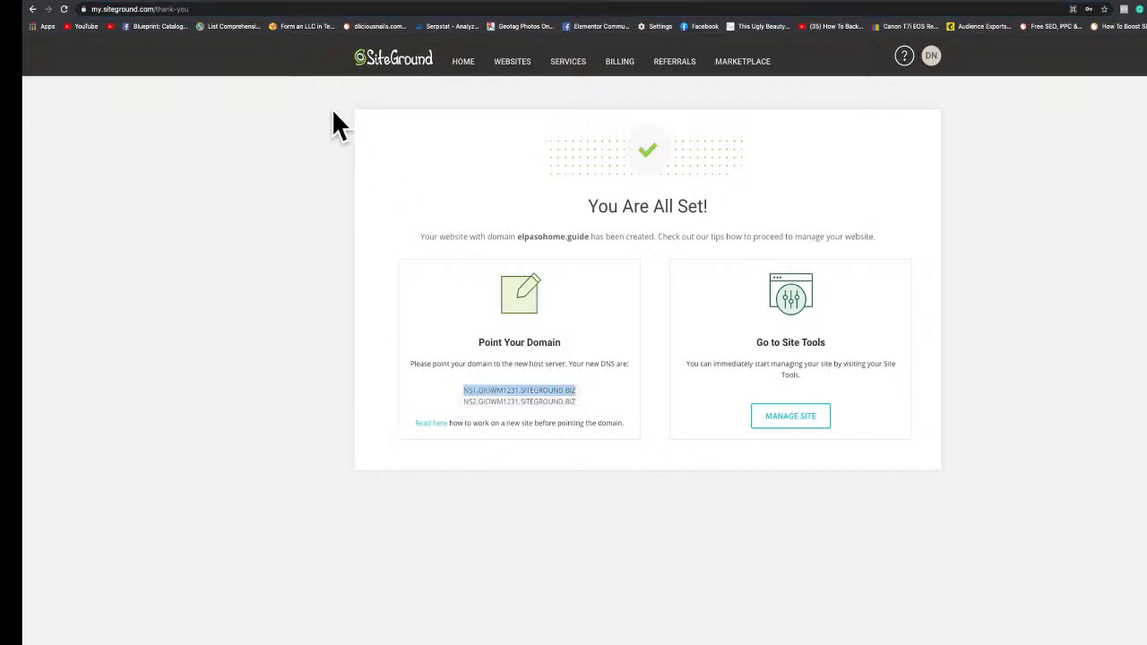
click(199, 1)
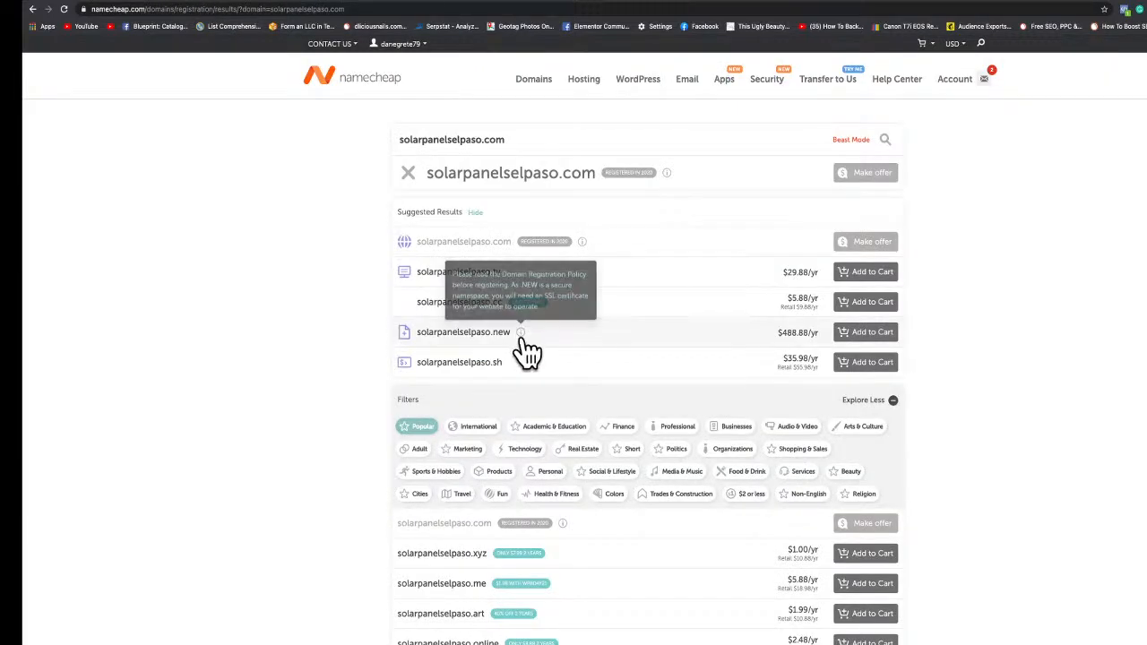
Open the elpasohome.guide domain's management page from the Namecheap account dashboard.
mouse_move(964, 89)
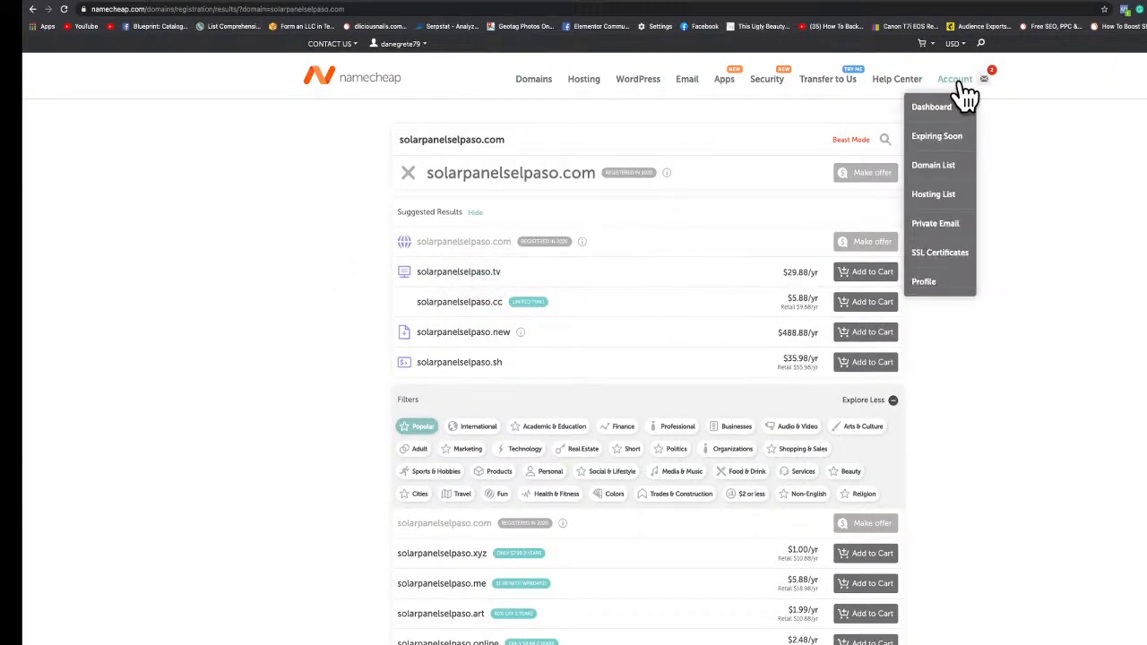
click(941, 106)
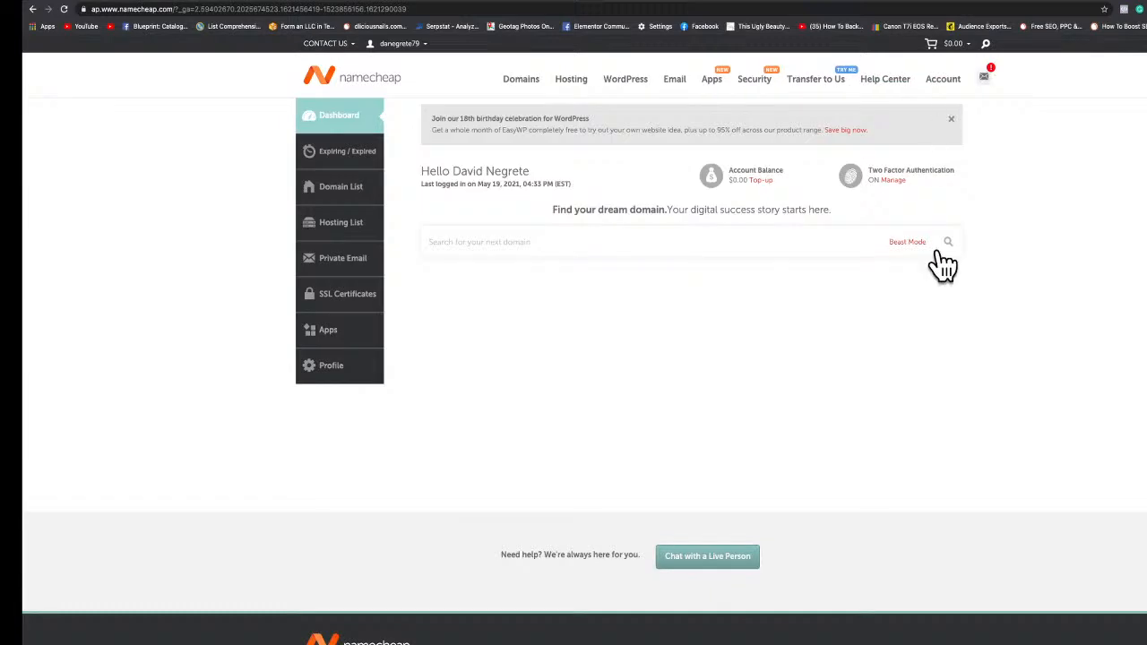
scroll(925, 404, down, 1)
click(943, 497)
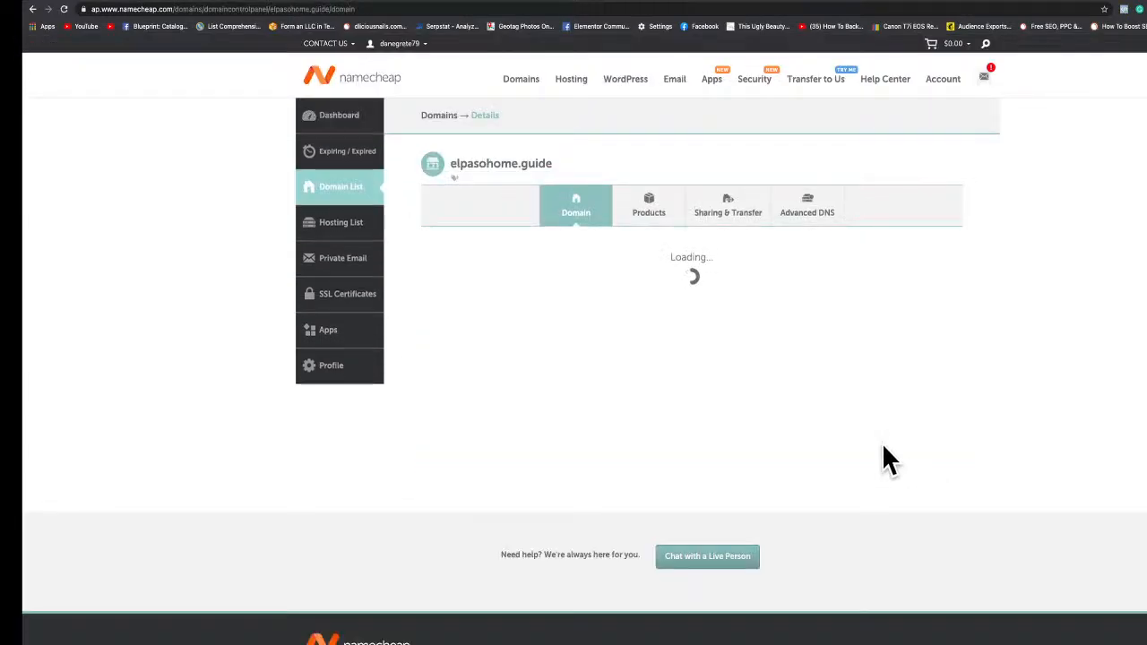
Switch the domain's nameservers to Custom DNS and paste NS1.GIOWM1231.SITEGROUND.BIZ as the first nameserver.
scroll(786, 428, down, 1)
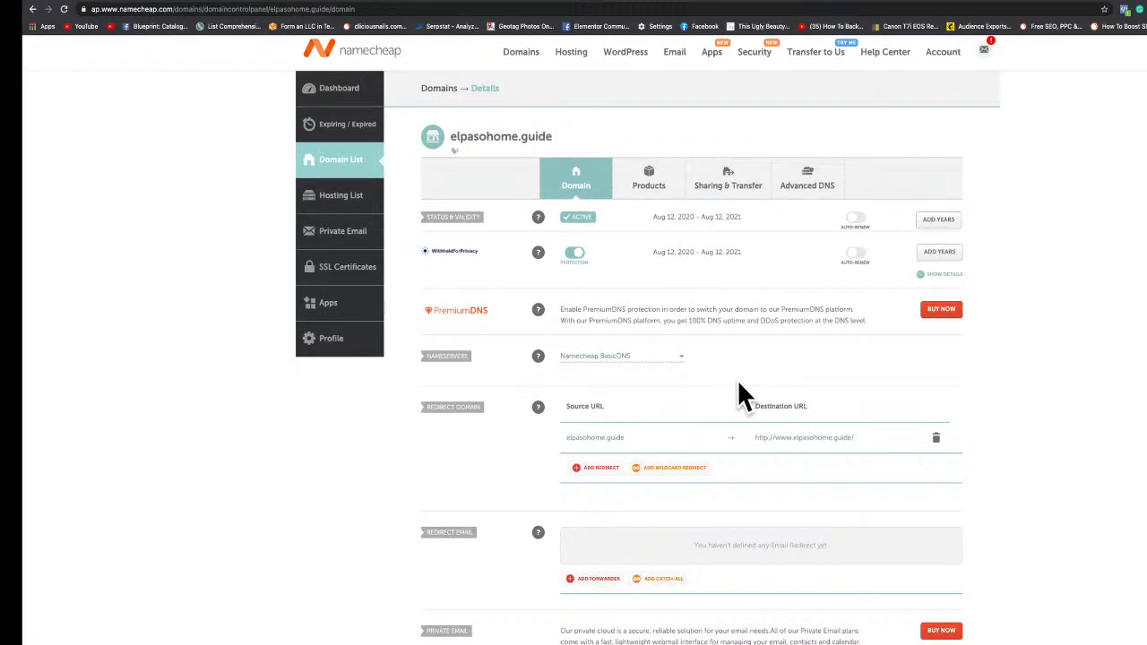
mouse_move(538, 356)
click(676, 355)
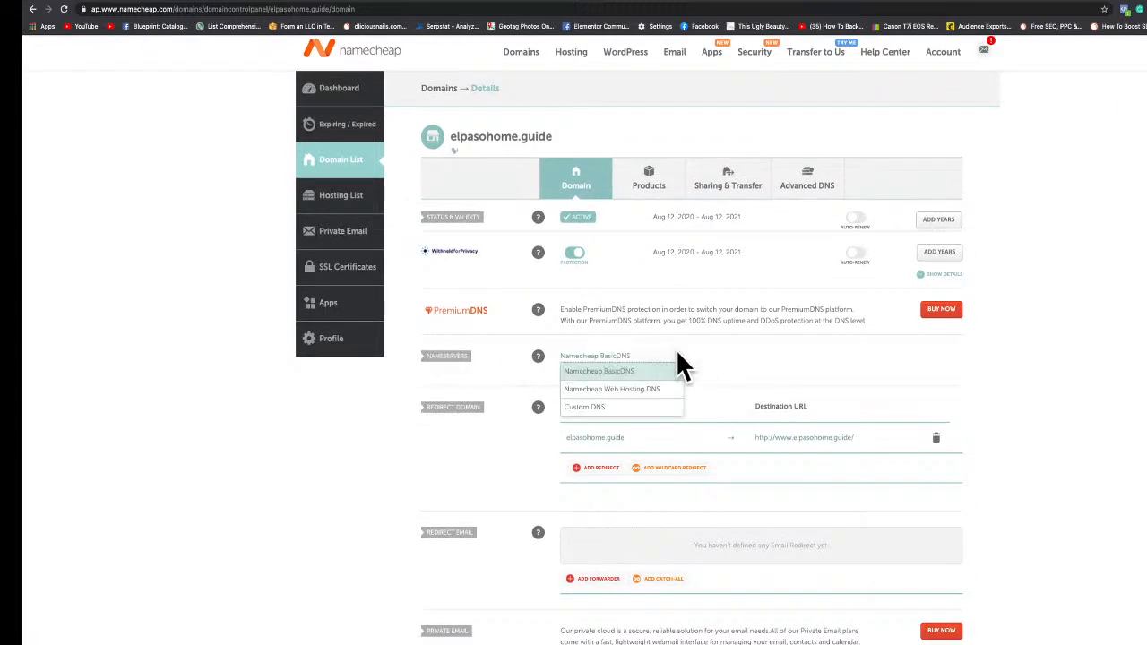
click(645, 404)
click(622, 386)
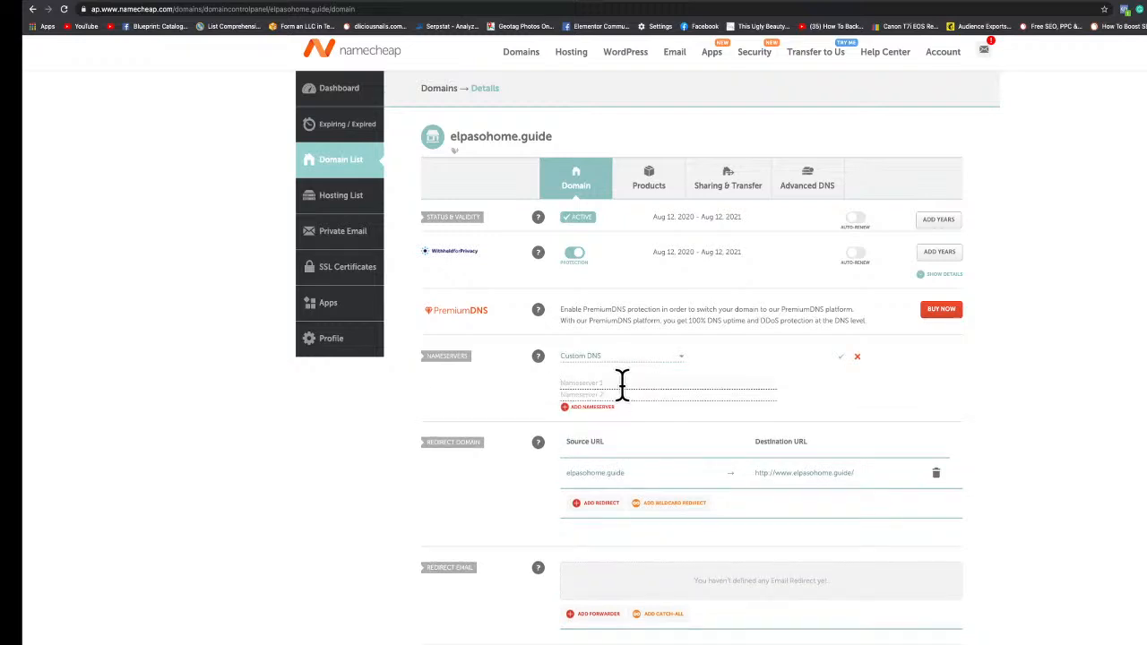
key(ctrl+v)
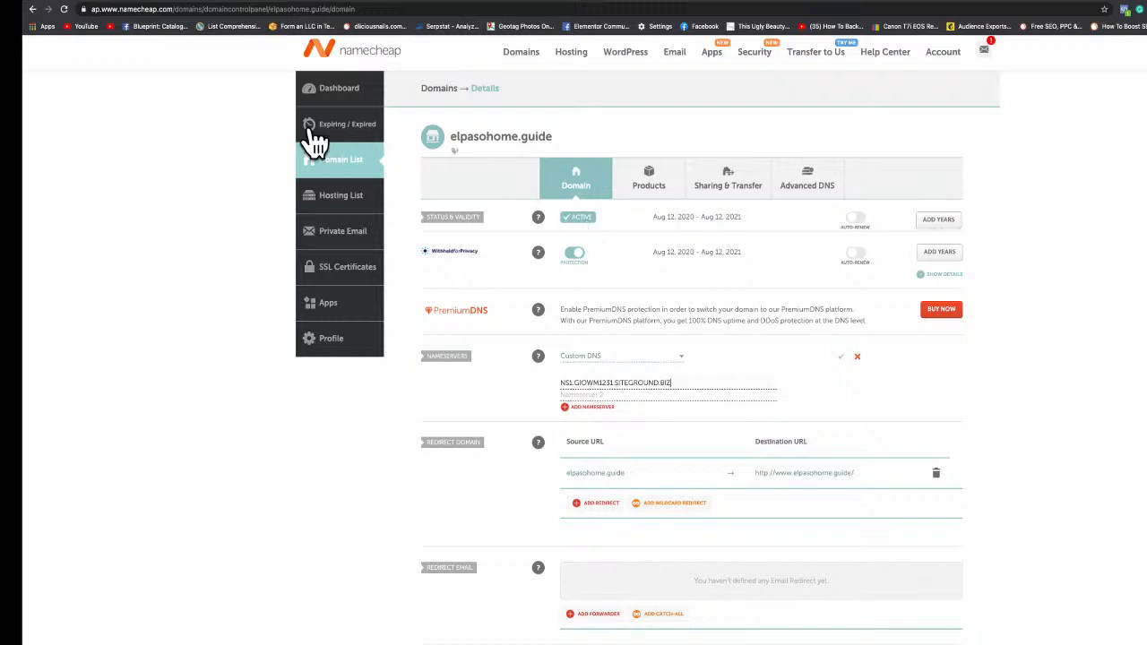
Copy the second SiteGround nameserver, enter NS2.GIOWM1231.SITEGROUND.BIZ as the second nameserver, and save the custom DNS.
click(84, 0)
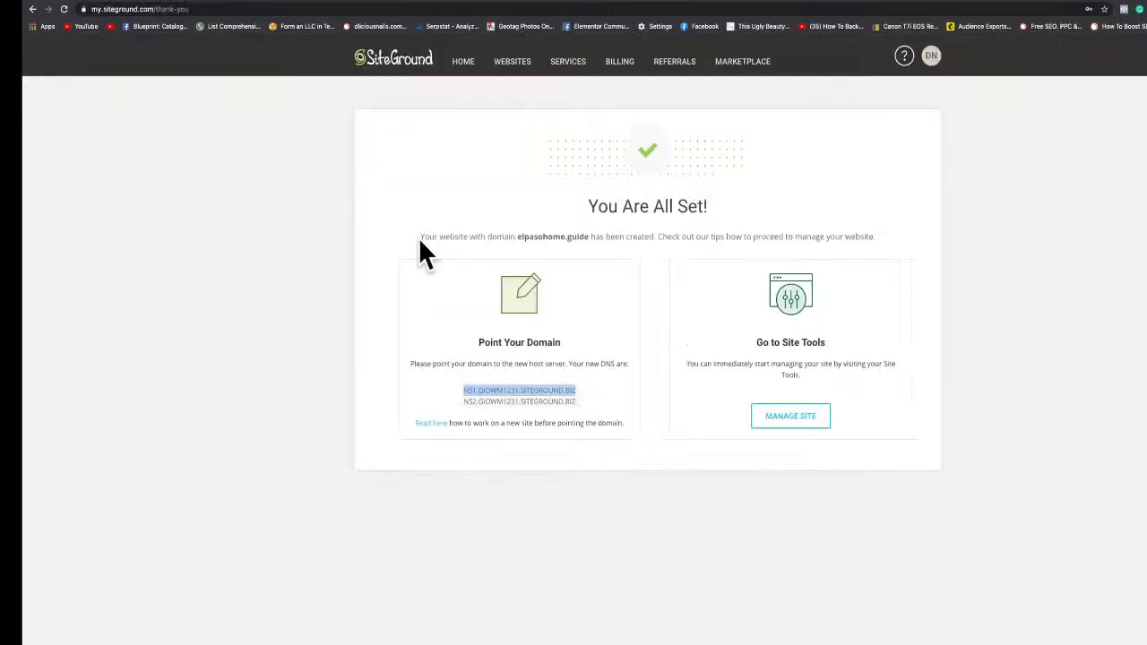
triple_click(544, 401)
key(ctrl+c)
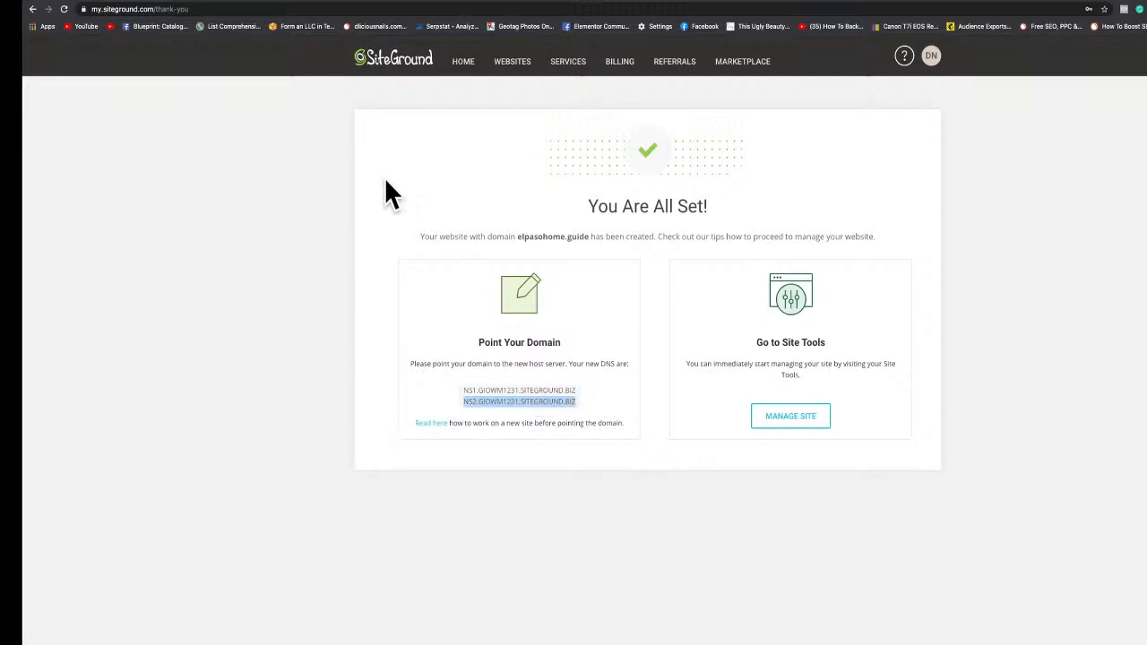
click(205, 2)
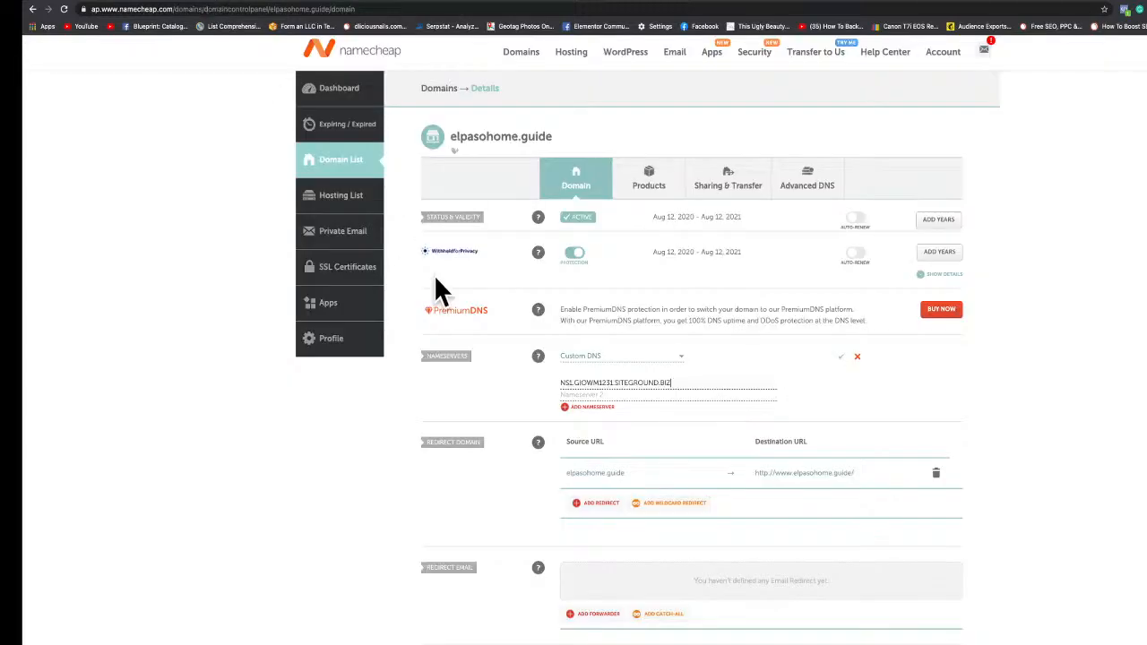
click(575, 393)
key(ctrl+v)
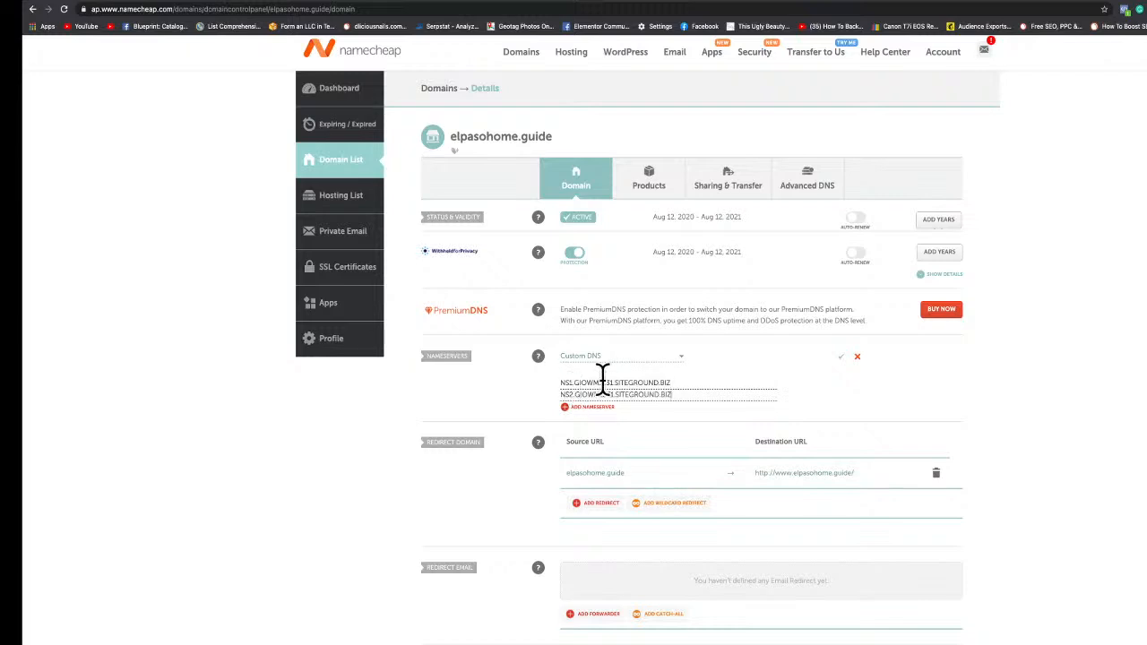
click(840, 357)
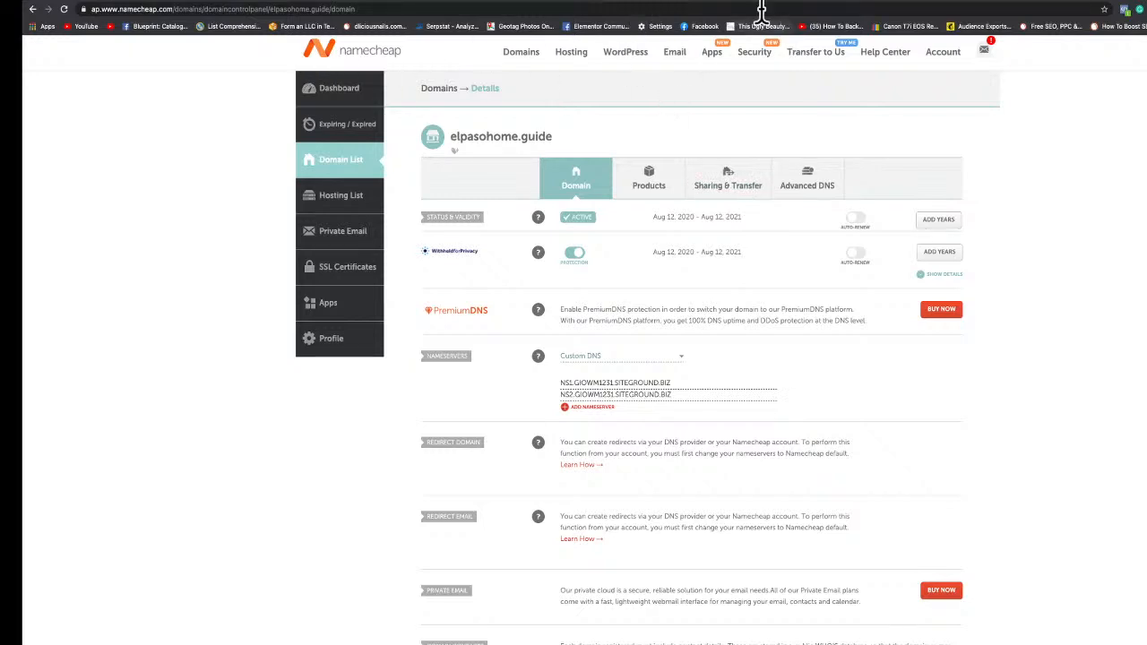
Reload the 915webdesign.com site in another browser tab.
click(676, 7)
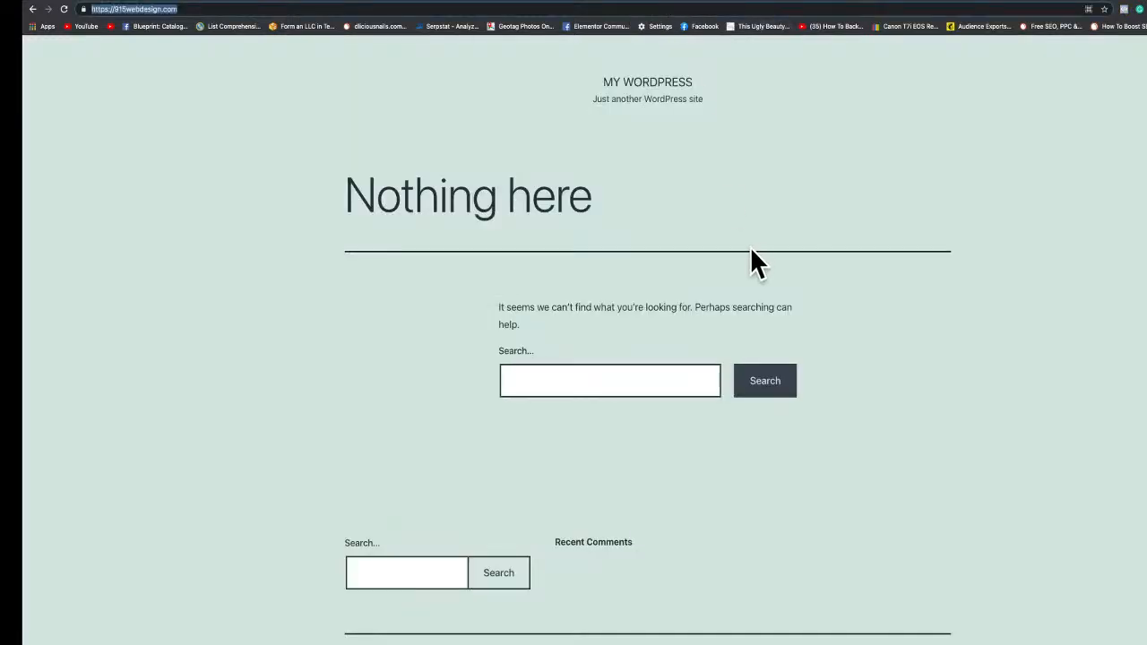
scroll(751, 251, down, 1)
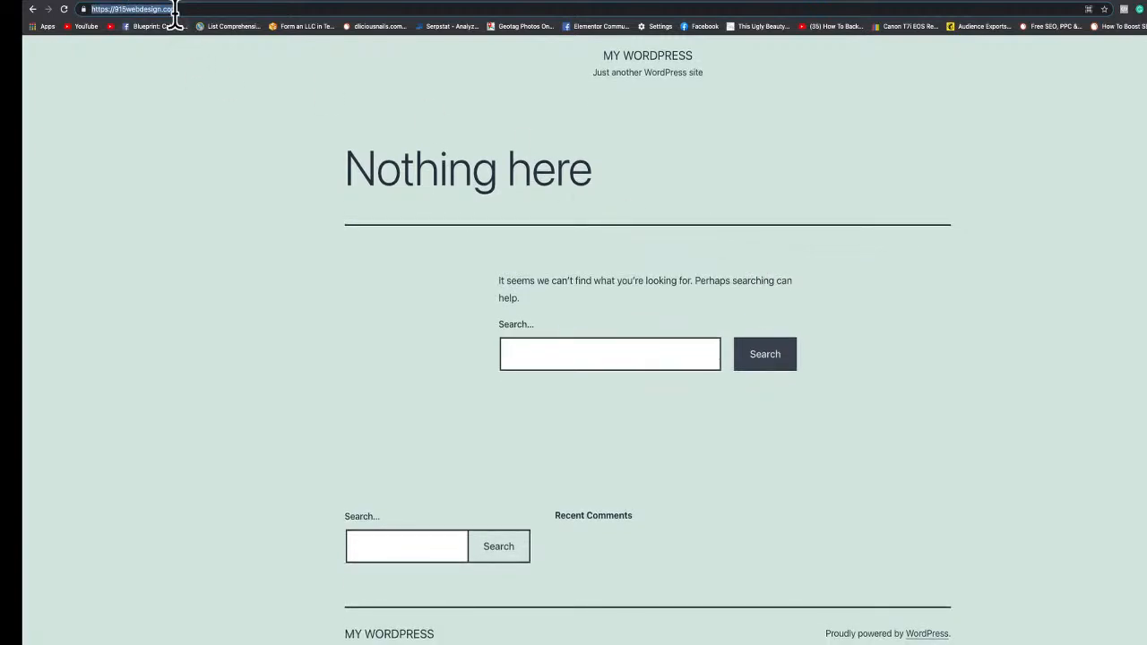
key(BackSpace)
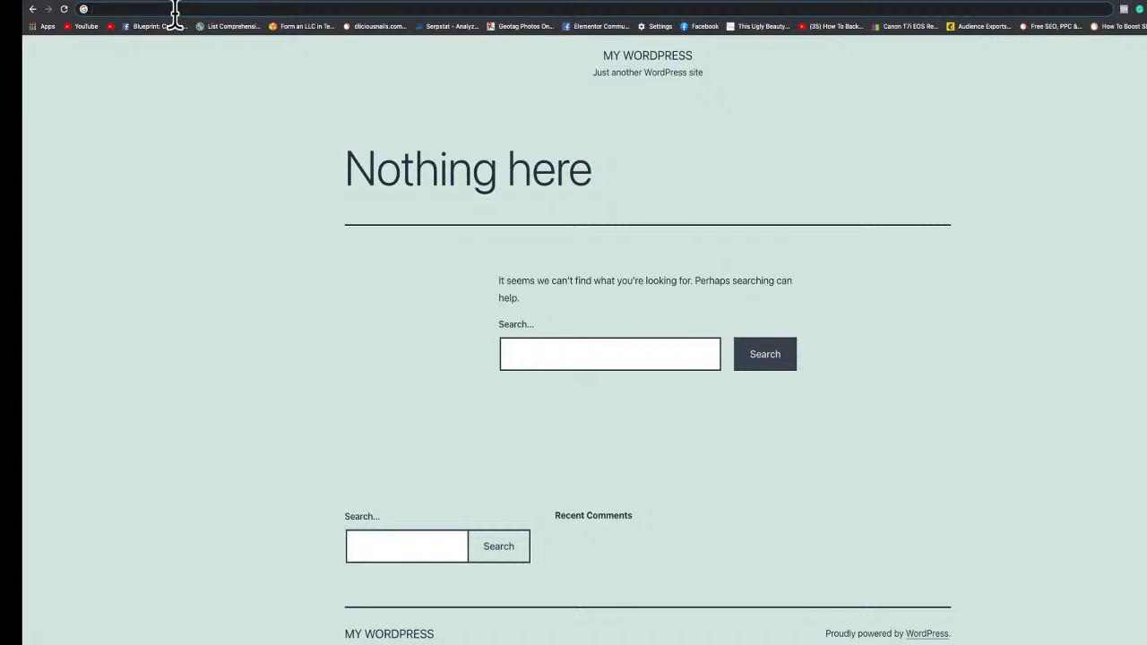
text(915)
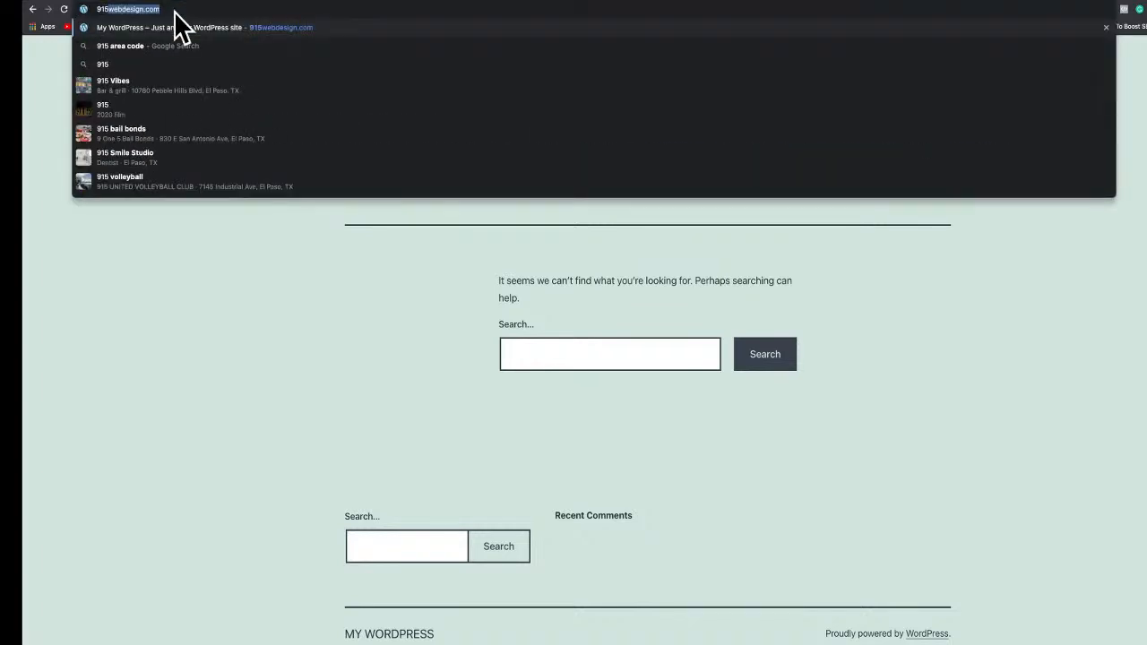
text(webdesi)
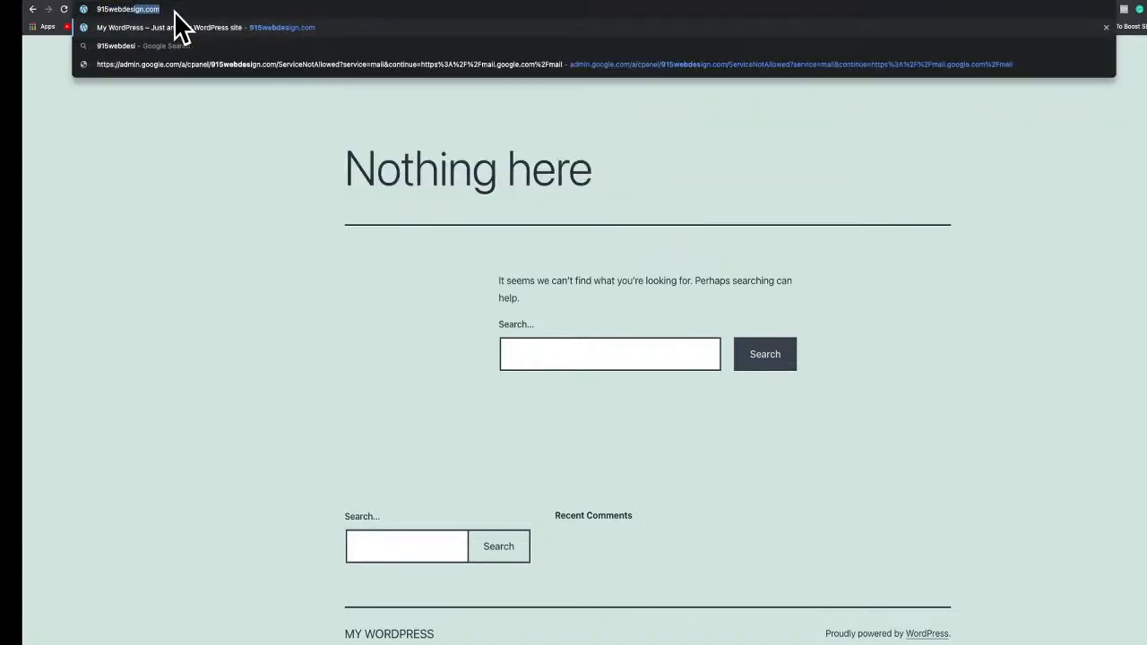
text(gn.com)
key(Return)
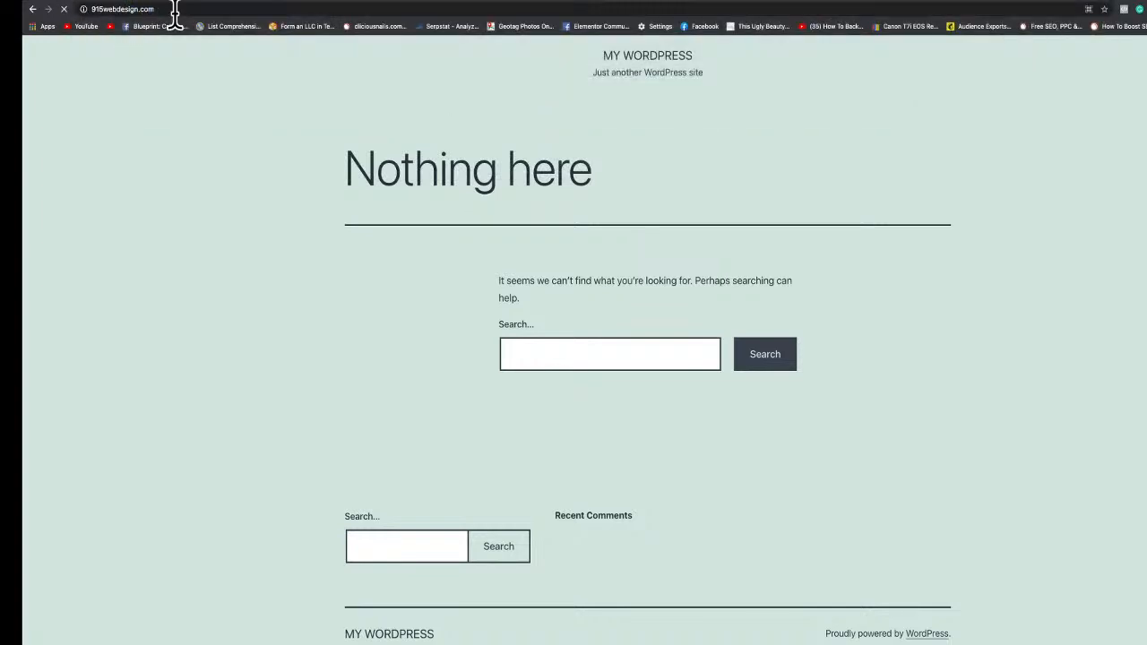
Open elpasohome.guide in the browser to check the domain.
click(174, 13)
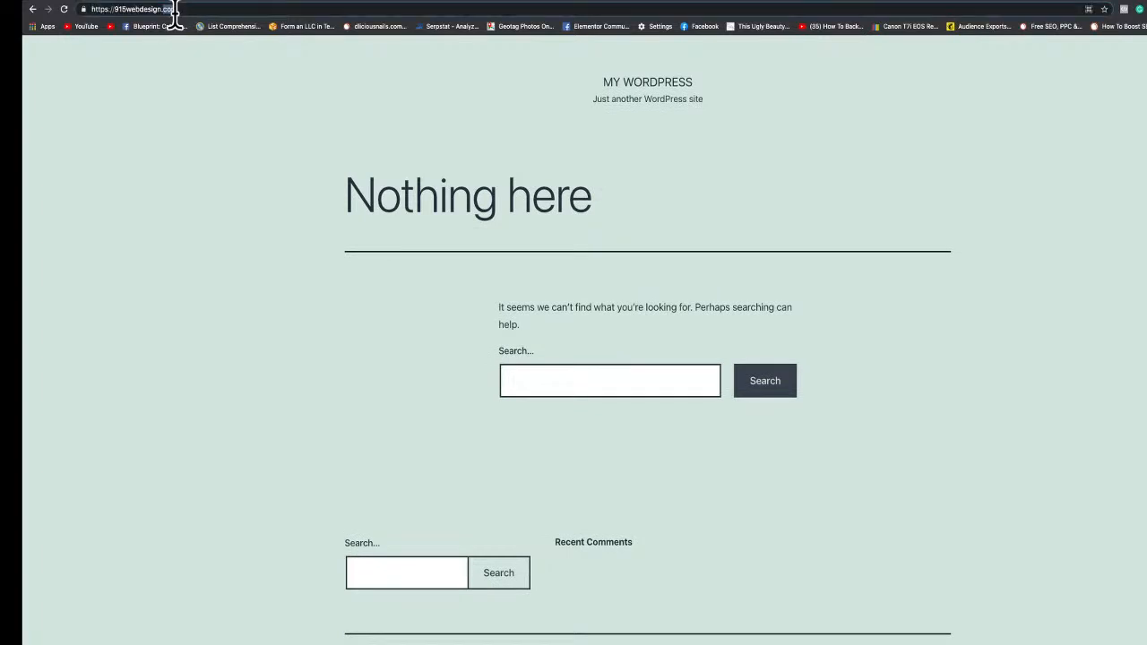
triple_click(193, 14)
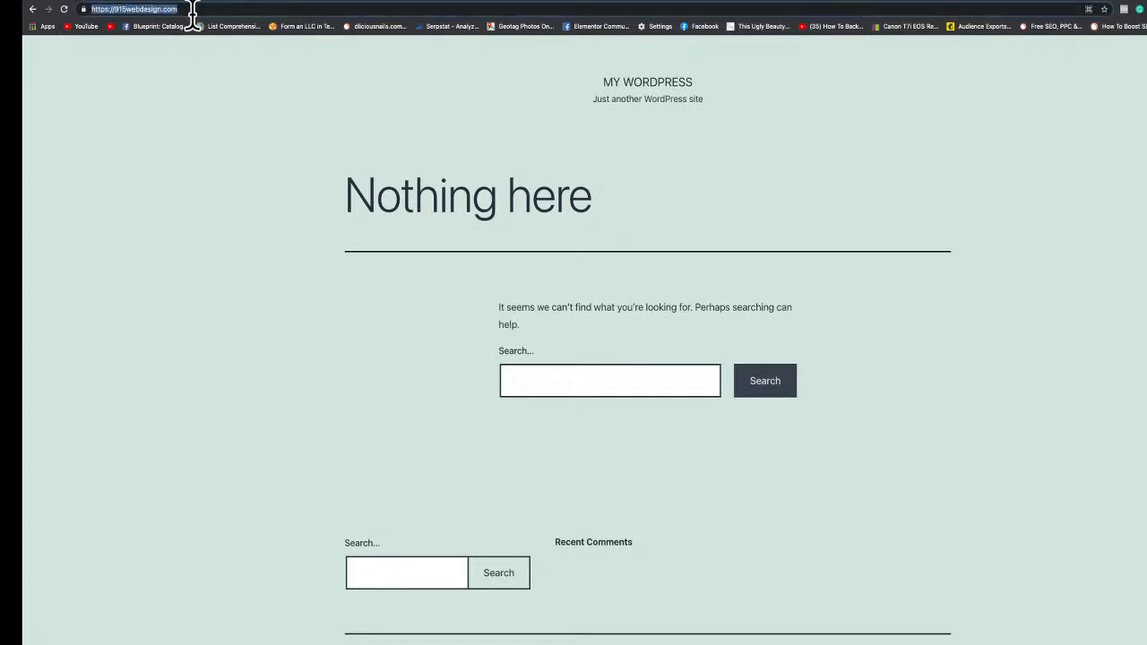
text(elap)
key(BackSpace)
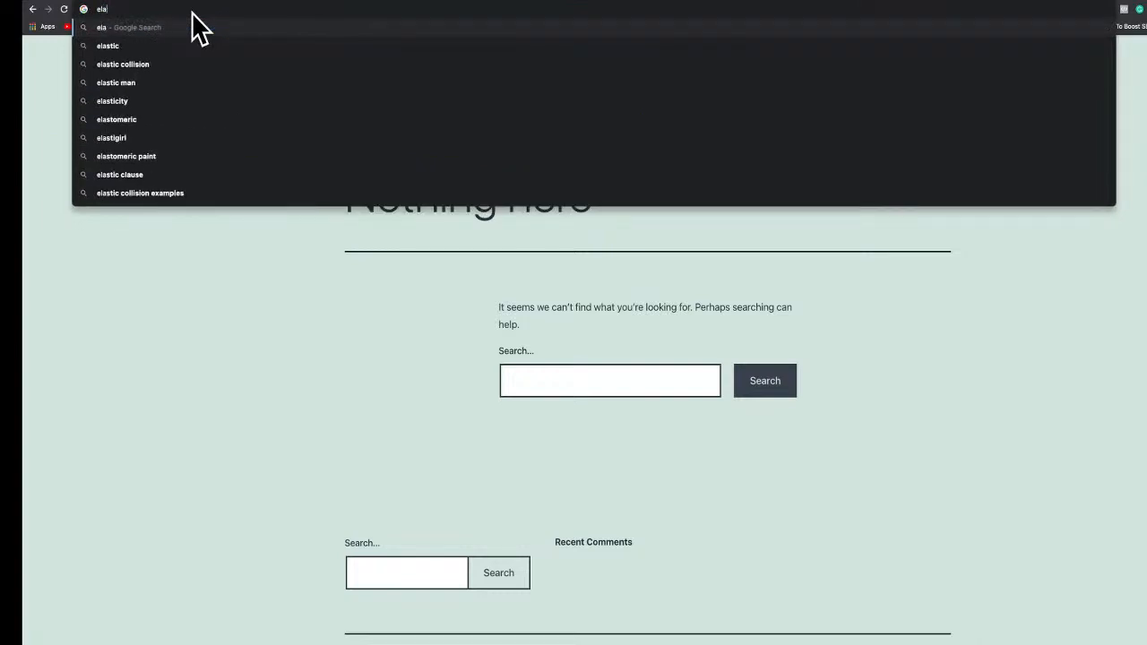
key(BackSpace)
text(pasohome.guide)
key(Right)
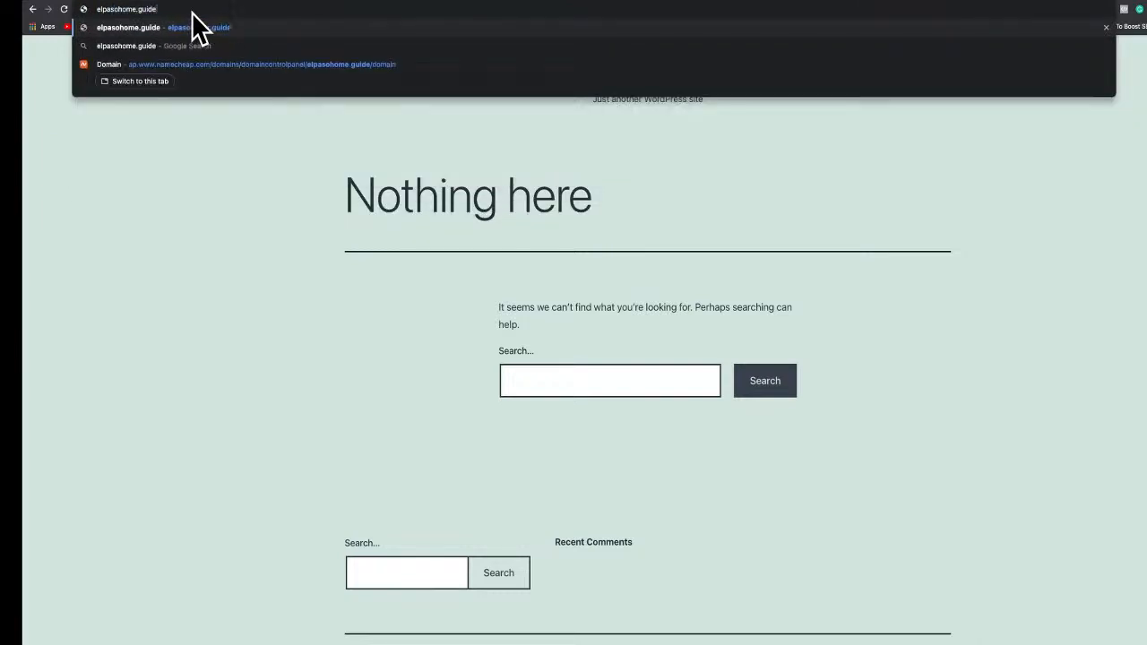
key(Return)
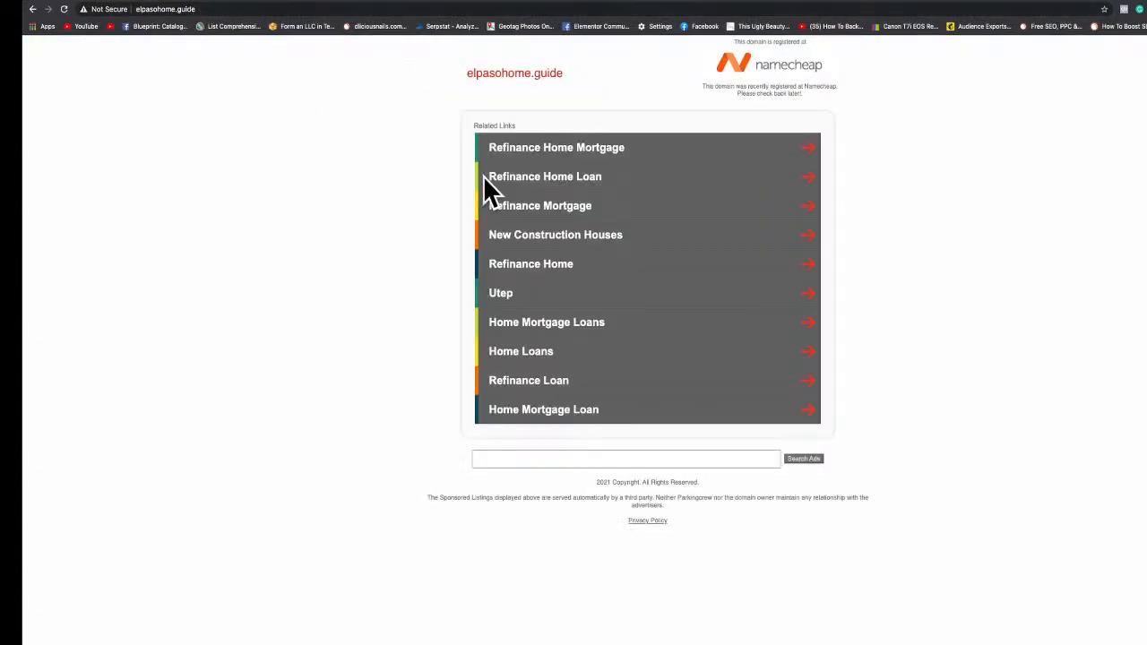
click(492, 77)
click(438, 13)
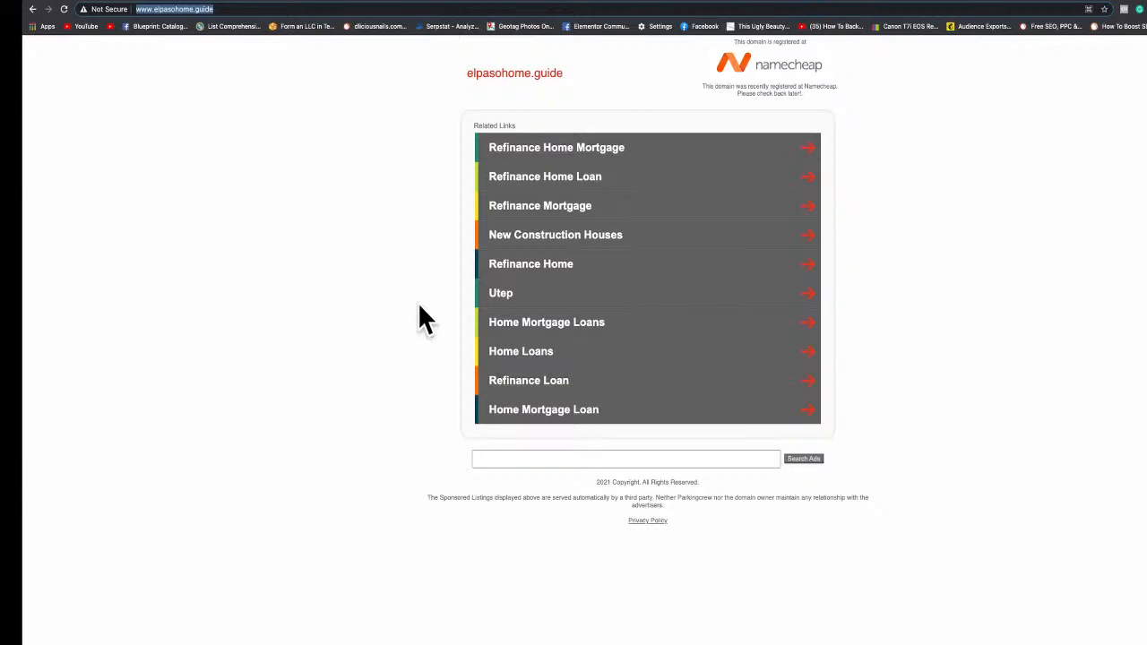
key(ctrl+Left)
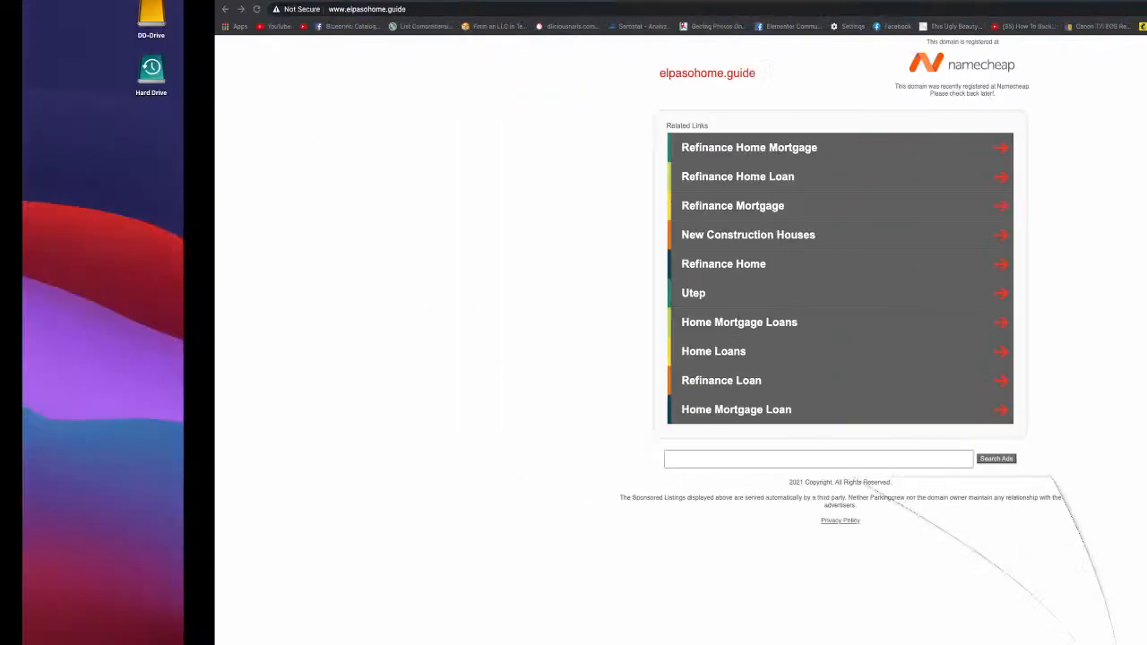